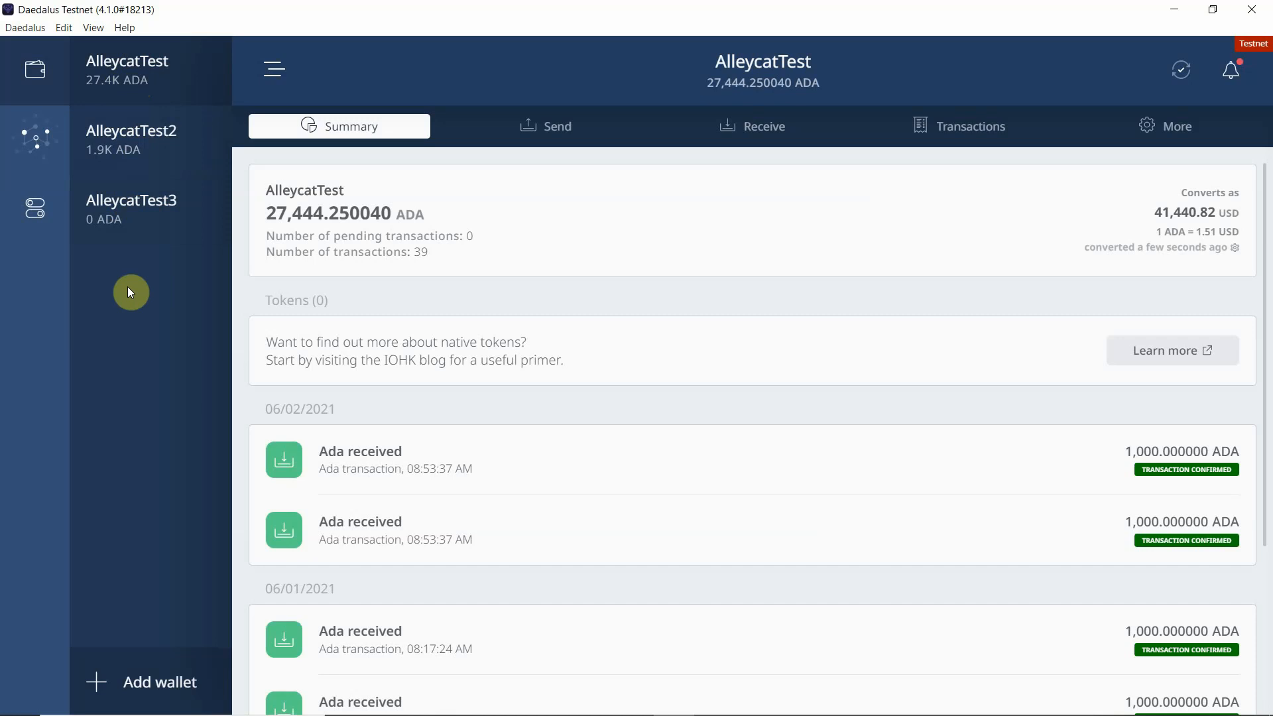
# Step: Open the receiving addresses list of the AlleycatTest3 wallet
pyautogui.click(134, 216)
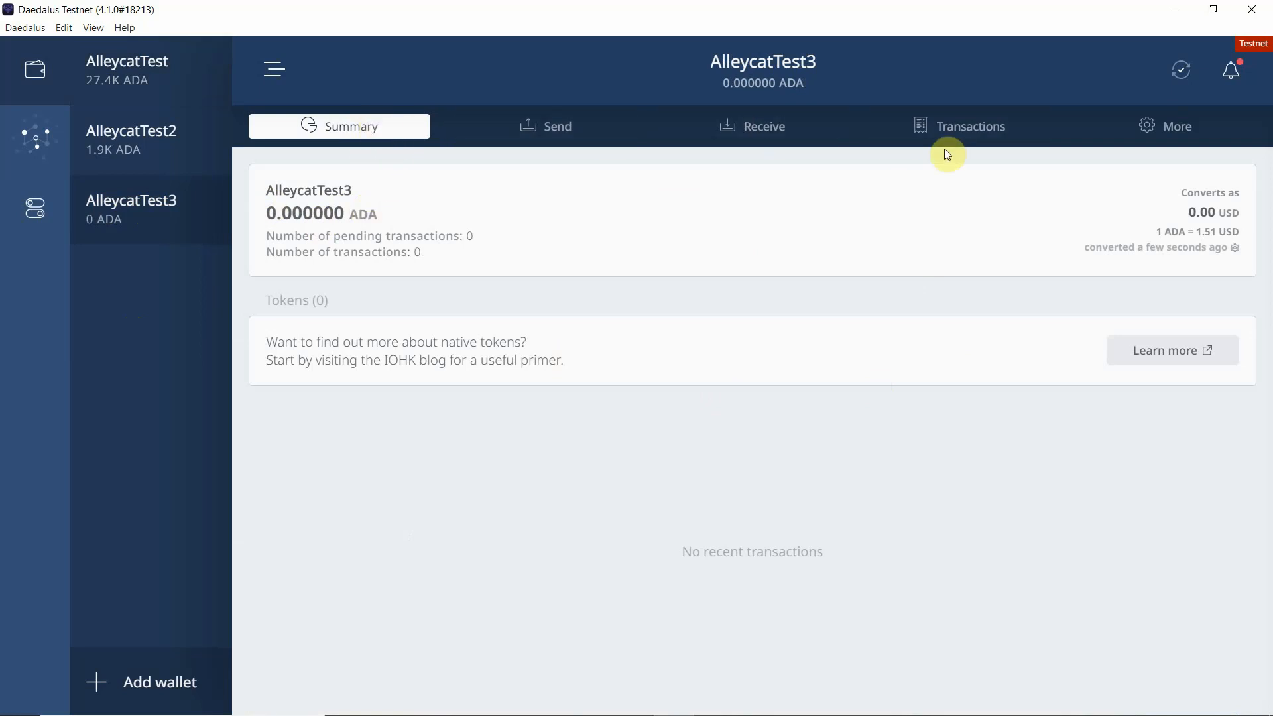
pyautogui.click(765, 136)
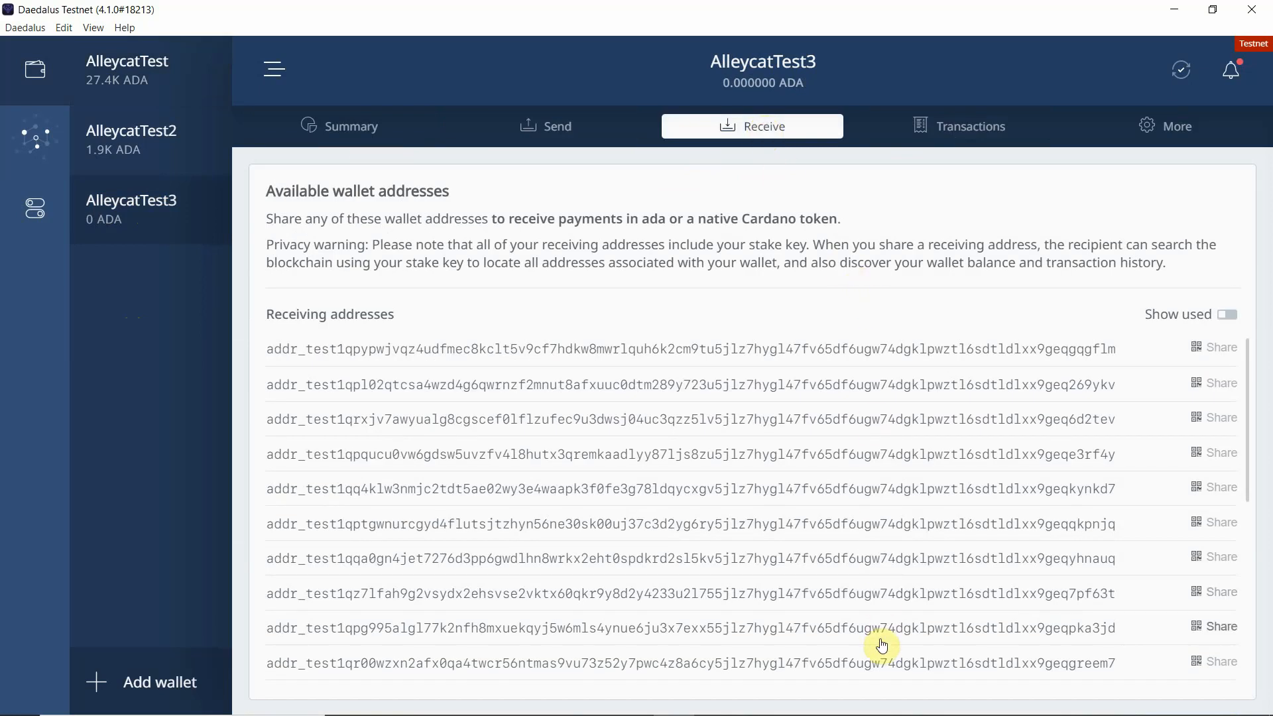
pyautogui.scroll(-3, 882, 646)
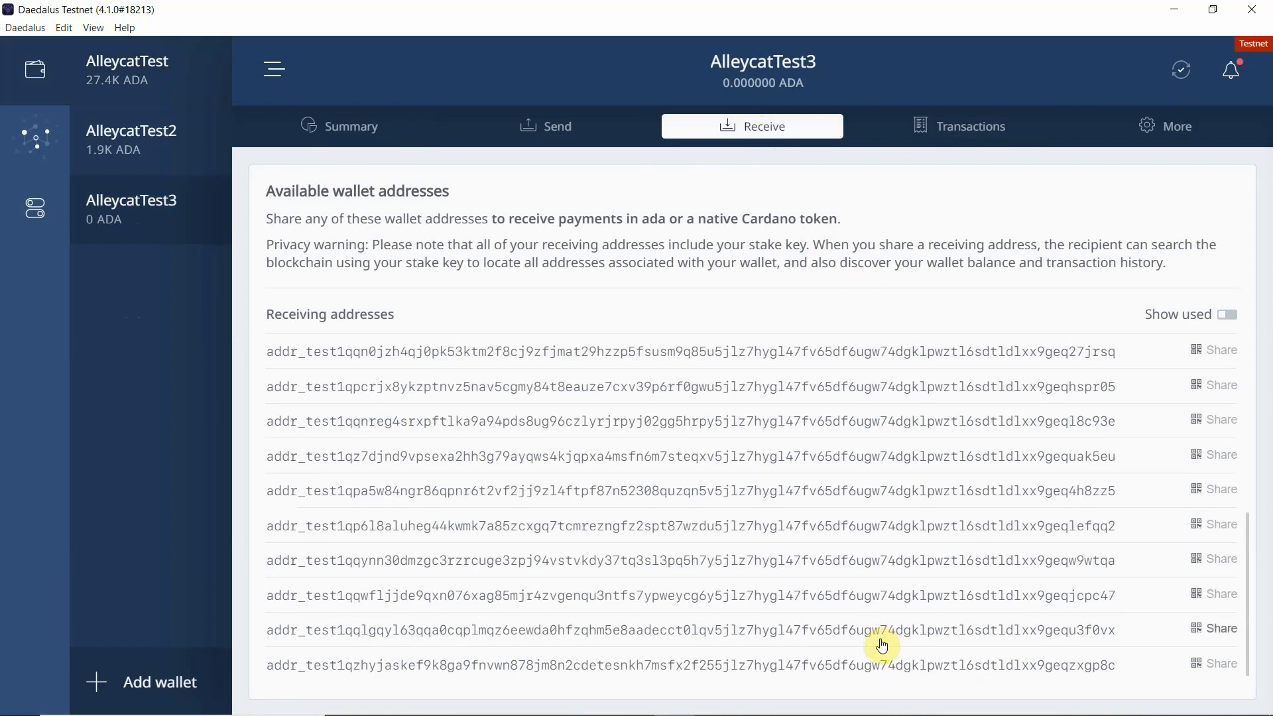
pyautogui.scroll(3, 880, 639)
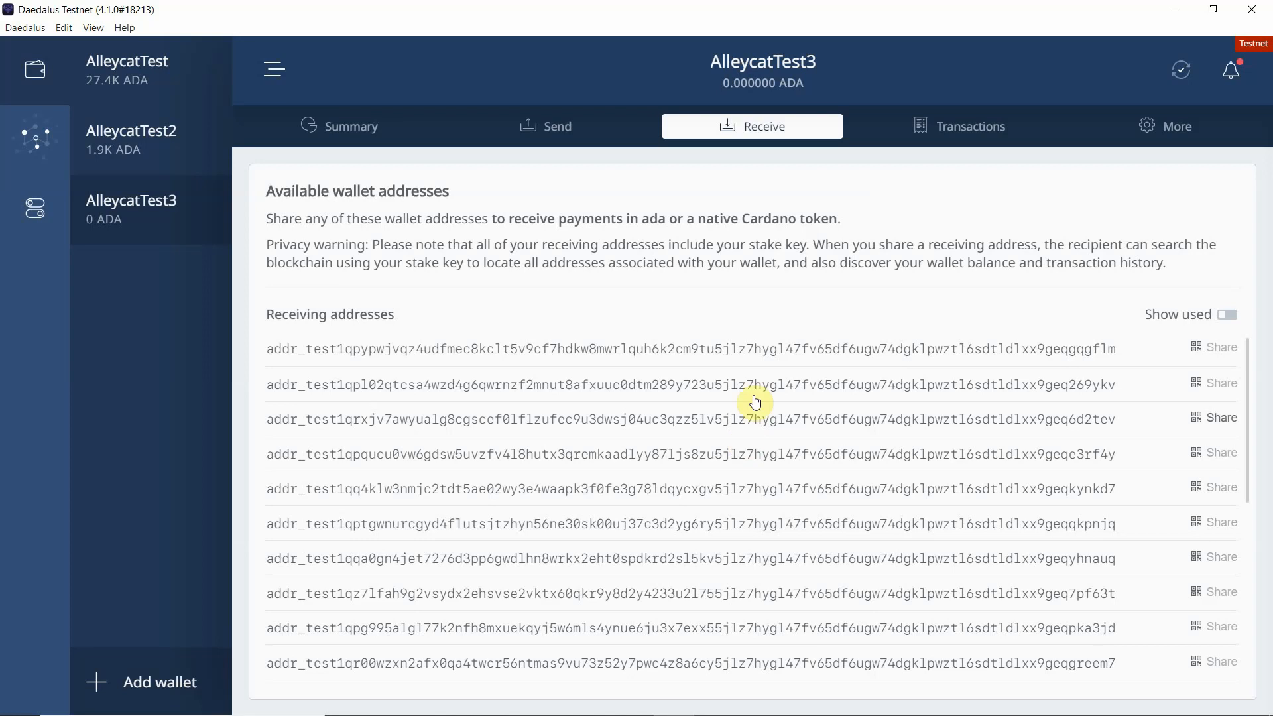
# Step: Copy the first receiving address of AlleycatTest3 from its share dialog, then close the dialog
pyautogui.click(748, 349)
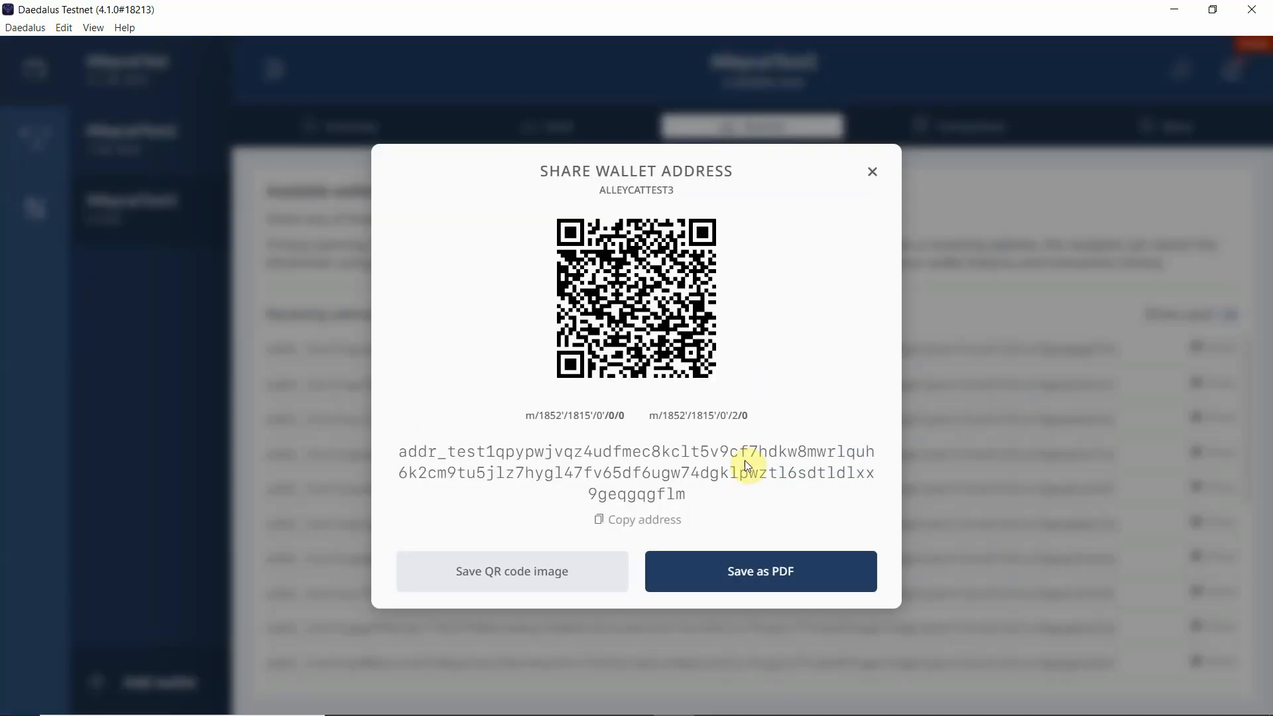
pyautogui.click(641, 525)
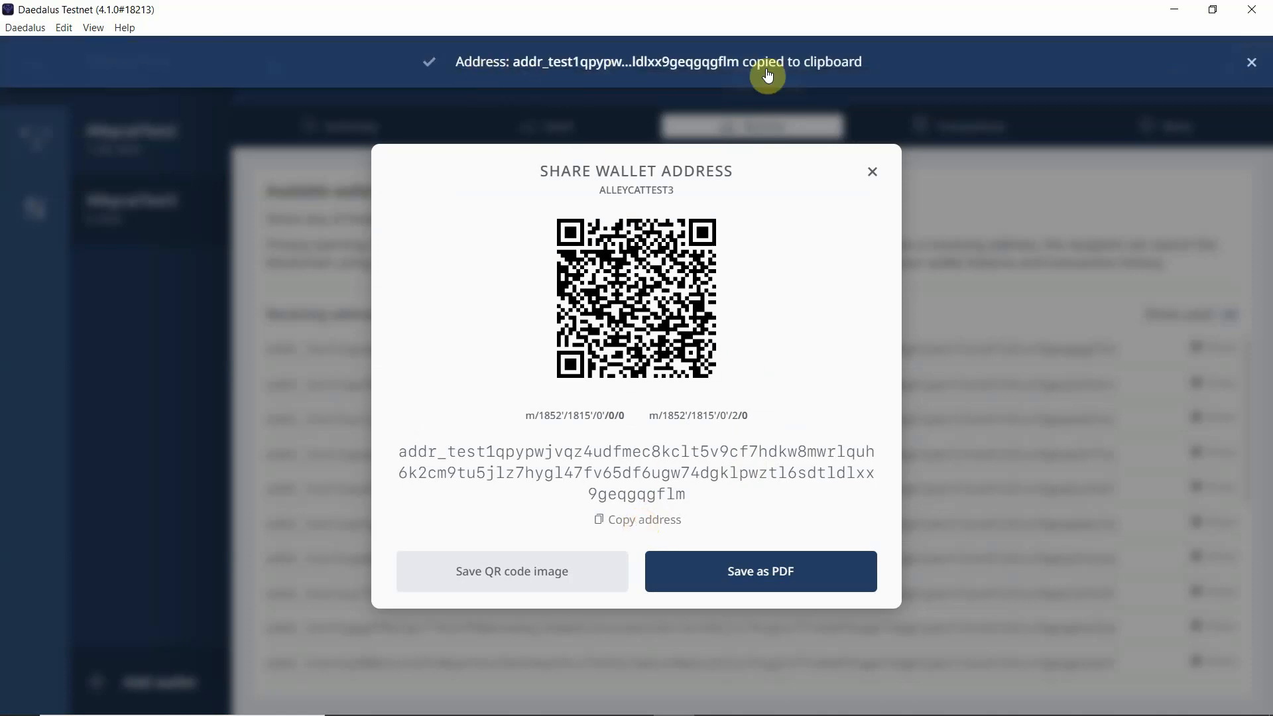
pyautogui.click(1251, 66)
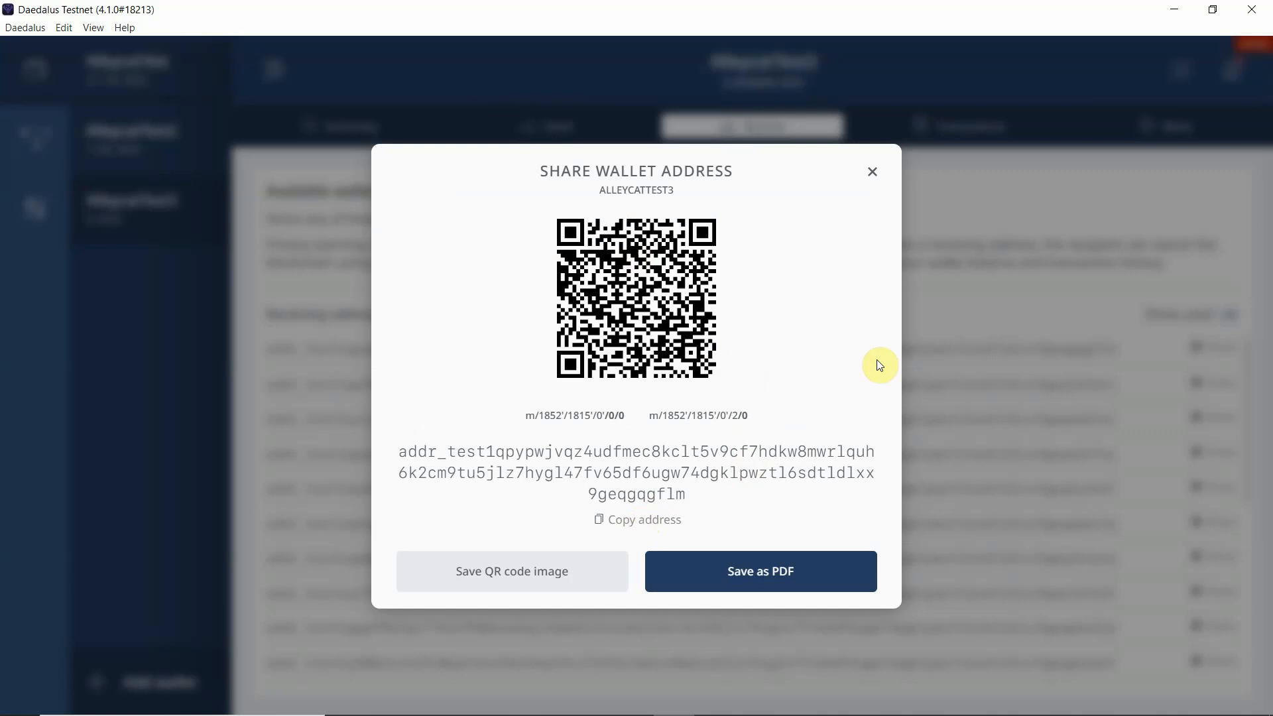
pyautogui.click(872, 174)
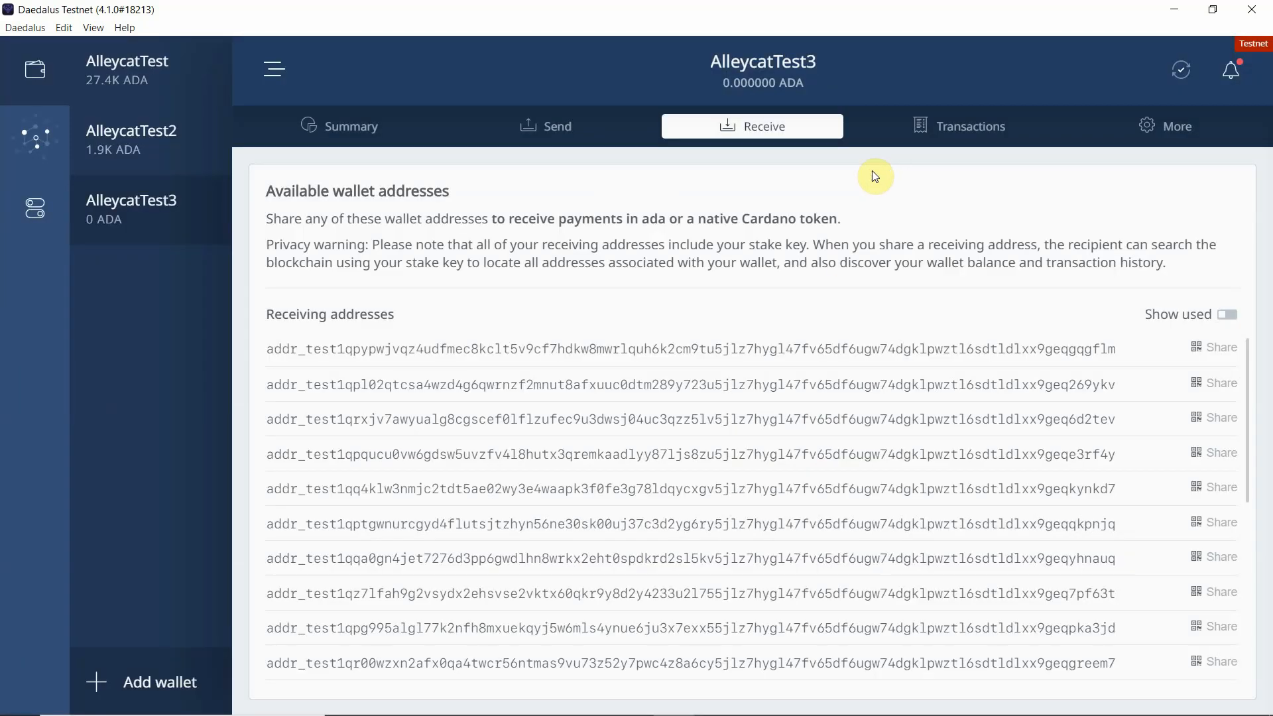
# Step: In the AlleycatTest wallet, prepare a send to the copied address with an amount of 5000 ADA
pyautogui.click(145, 82)
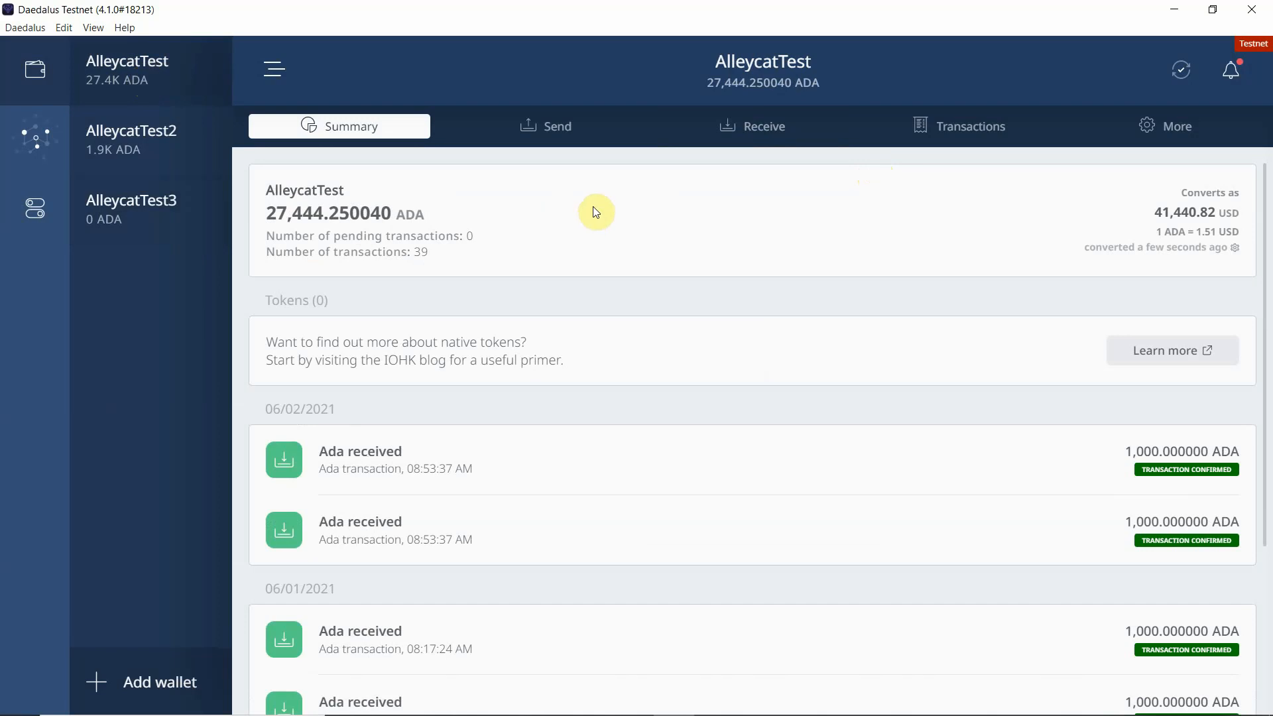
pyautogui.click(554, 131)
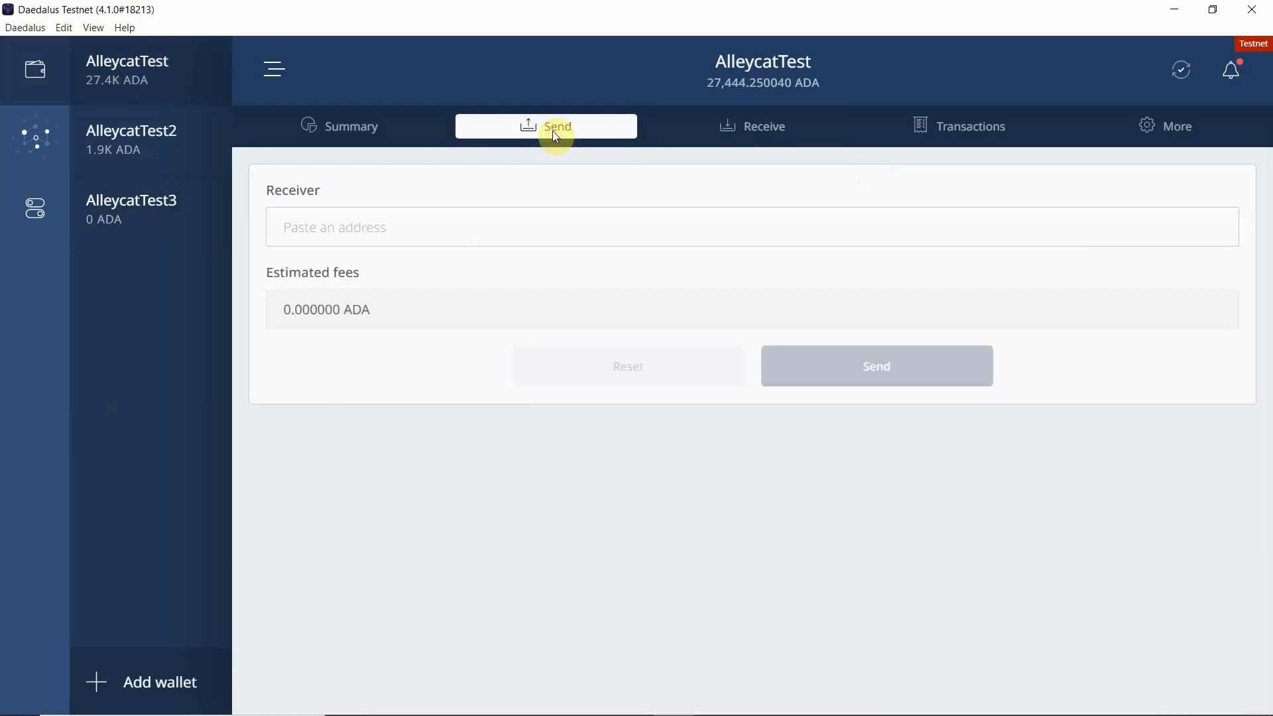
pyautogui.click(447, 232)
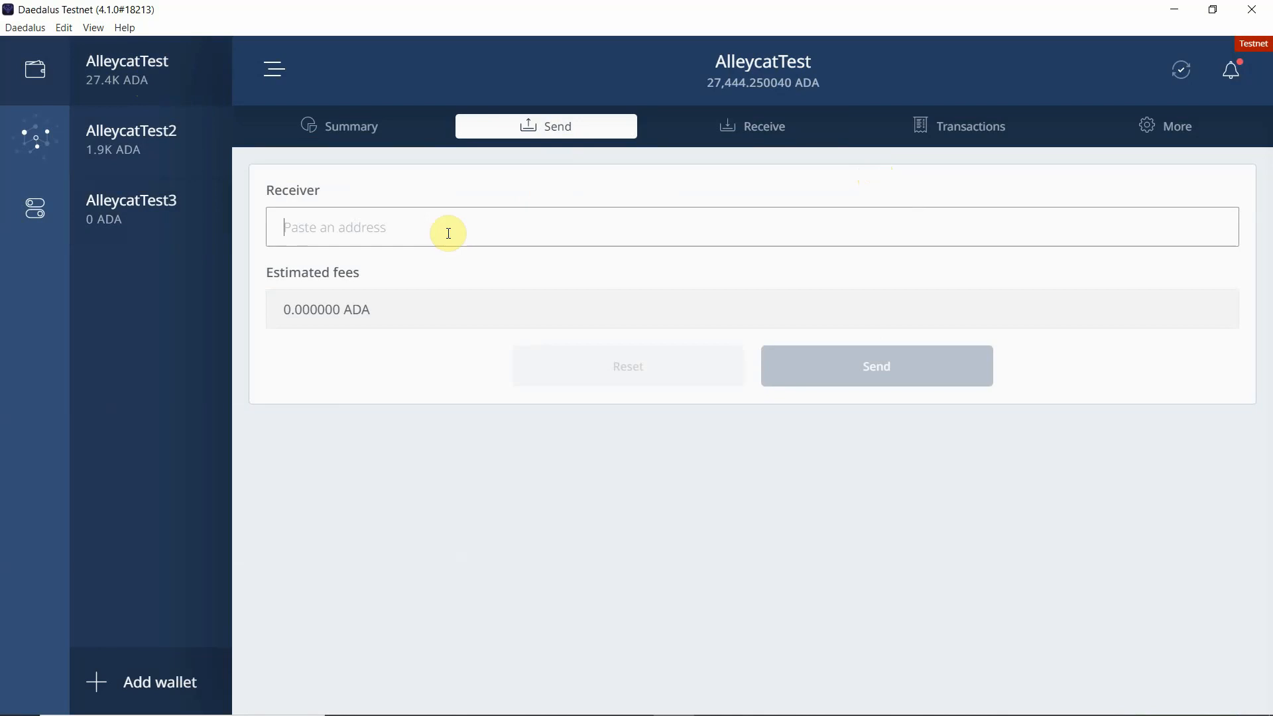
pyautogui.hotkey('ctrl', 'v')
pyautogui.click(455, 316)
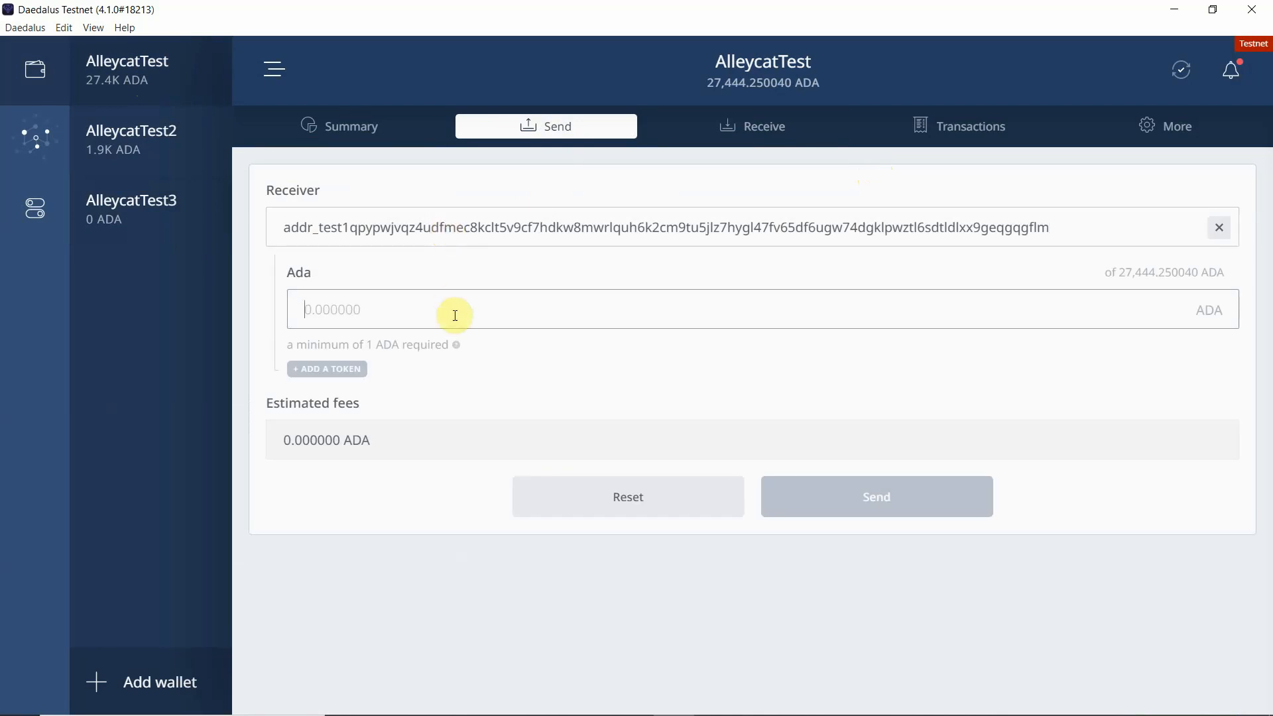
pyautogui.write('5000')
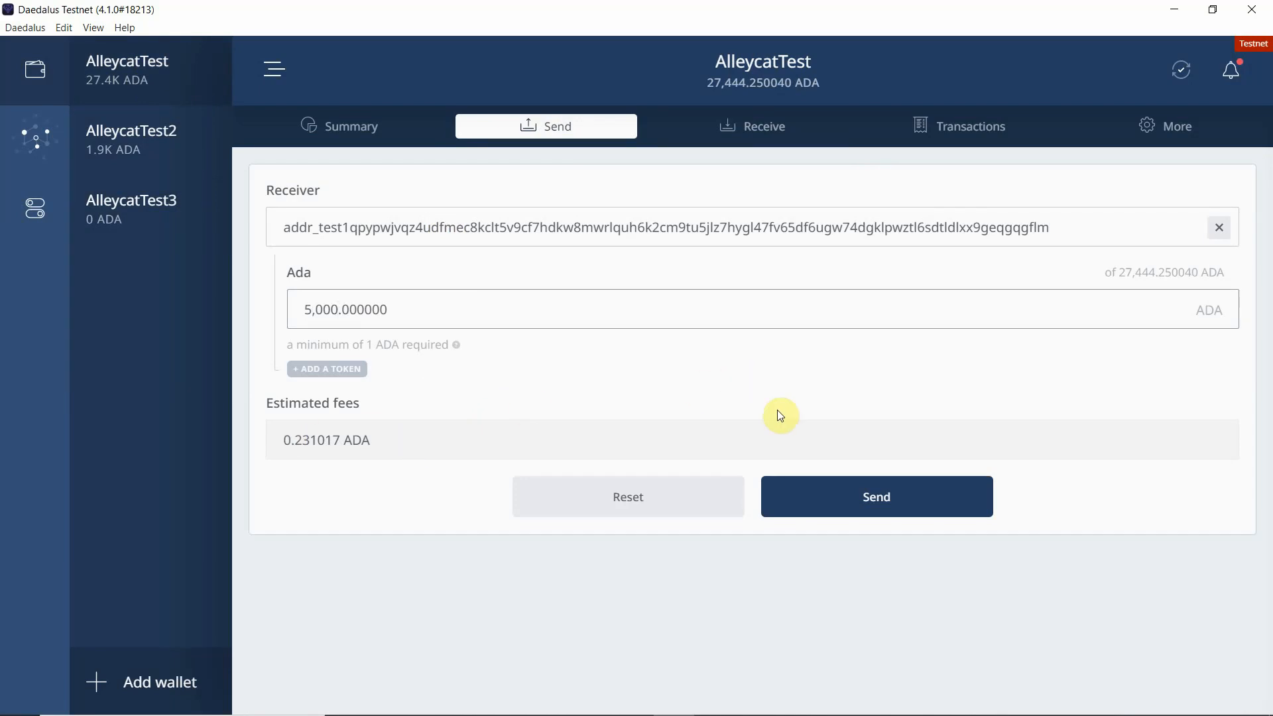
# Step: Submit the transaction and confirm it by entering the wallet's spending password
pyautogui.click(882, 499)
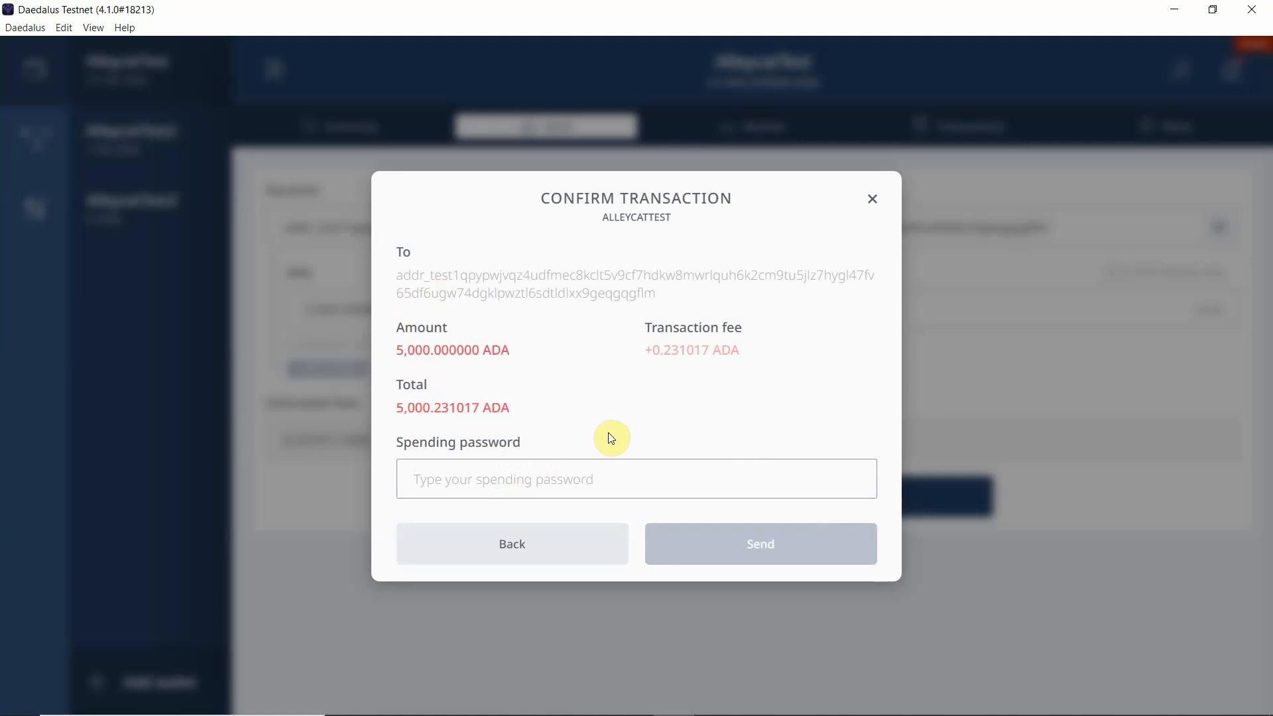
pyautogui.write('•••••••')
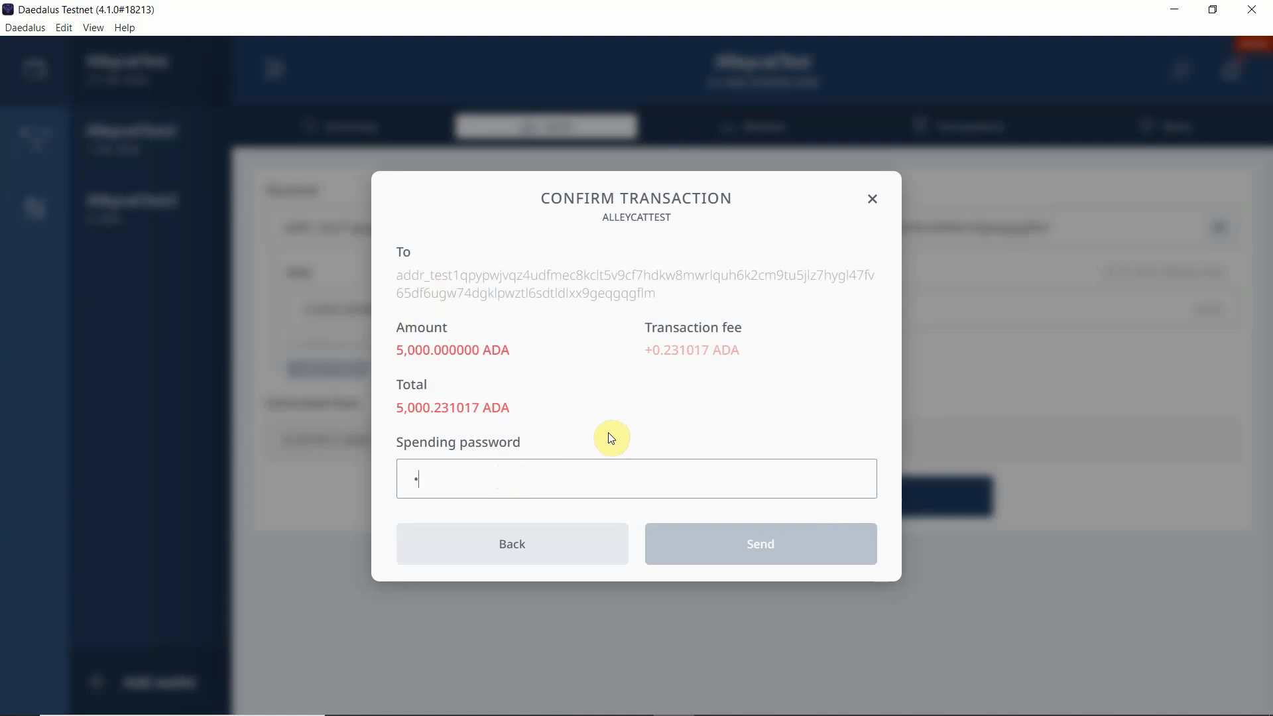
pyautogui.write('•••')
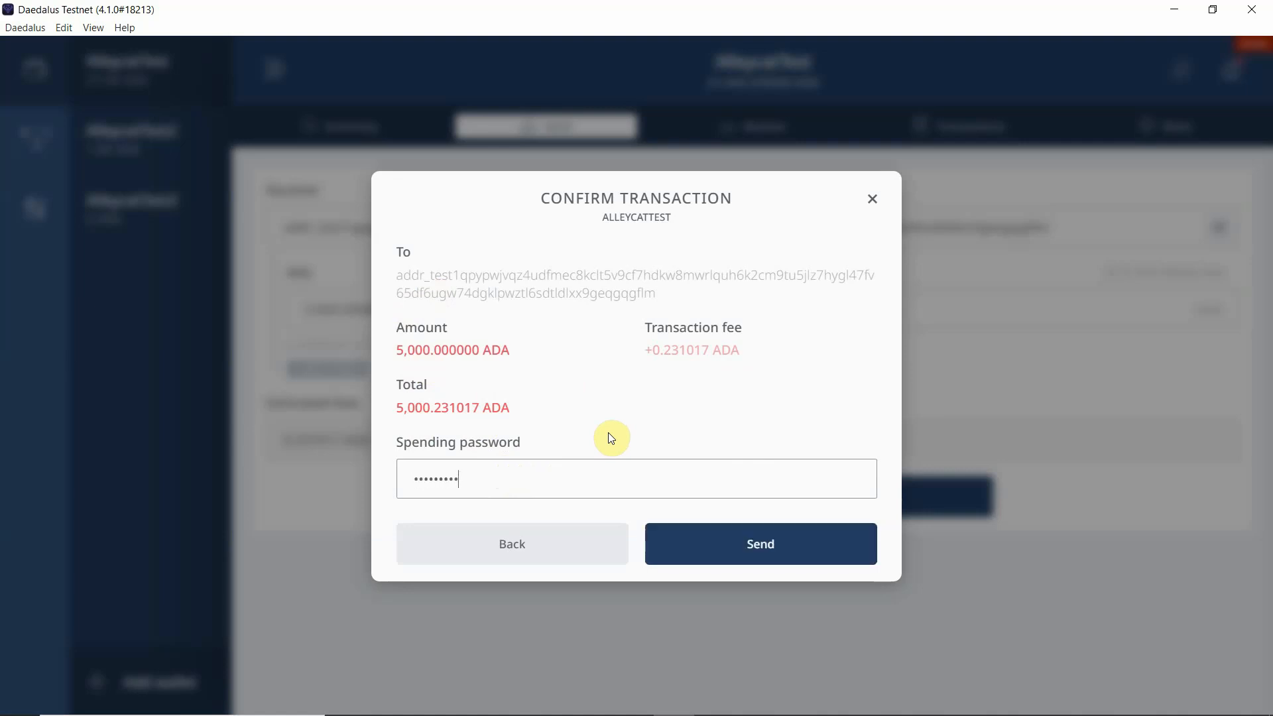
pyautogui.write('••••')
pyautogui.click(774, 552)
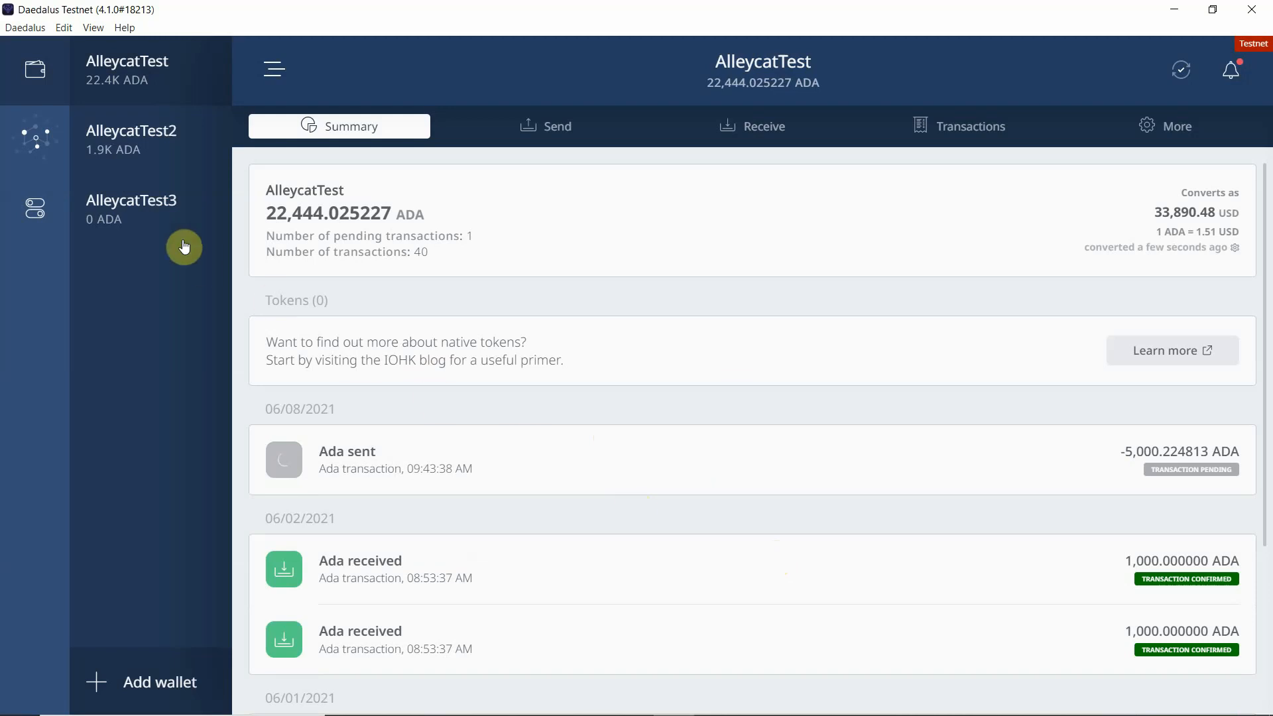
# Step: Open the AlleycatTest3 wallet and expand its received transaction details
pyautogui.click(135, 212)
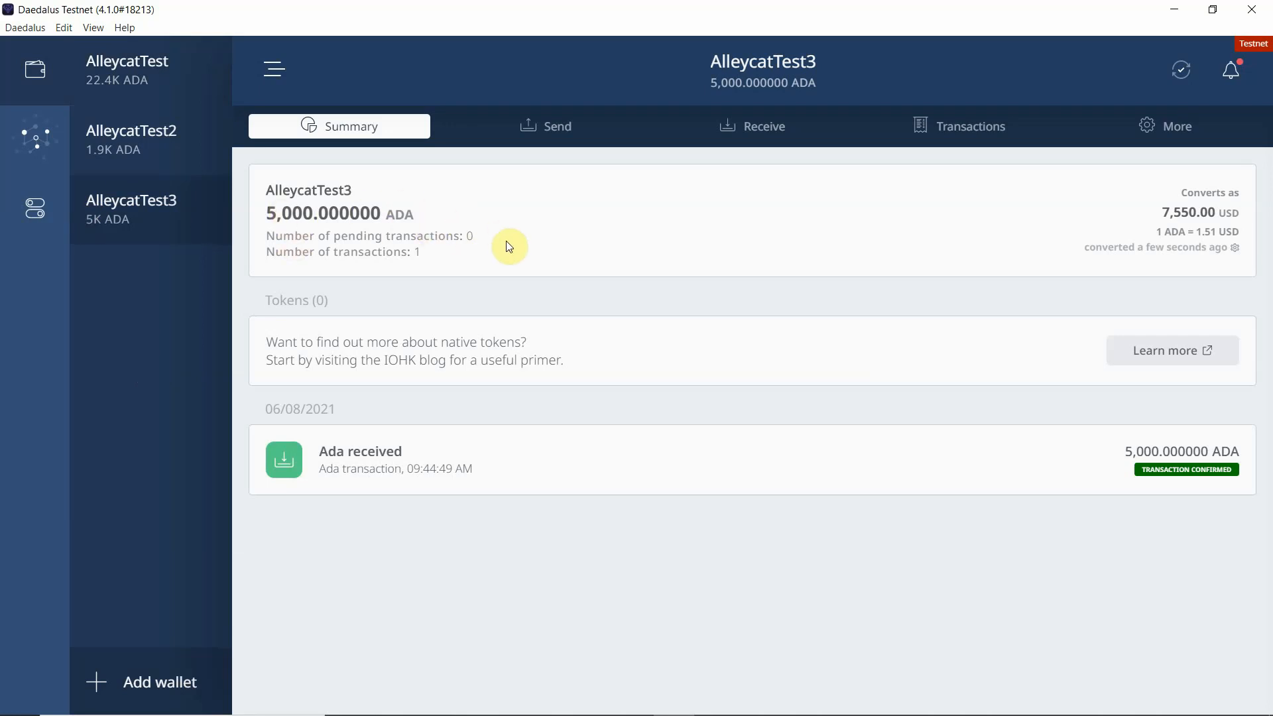
pyautogui.click(457, 466)
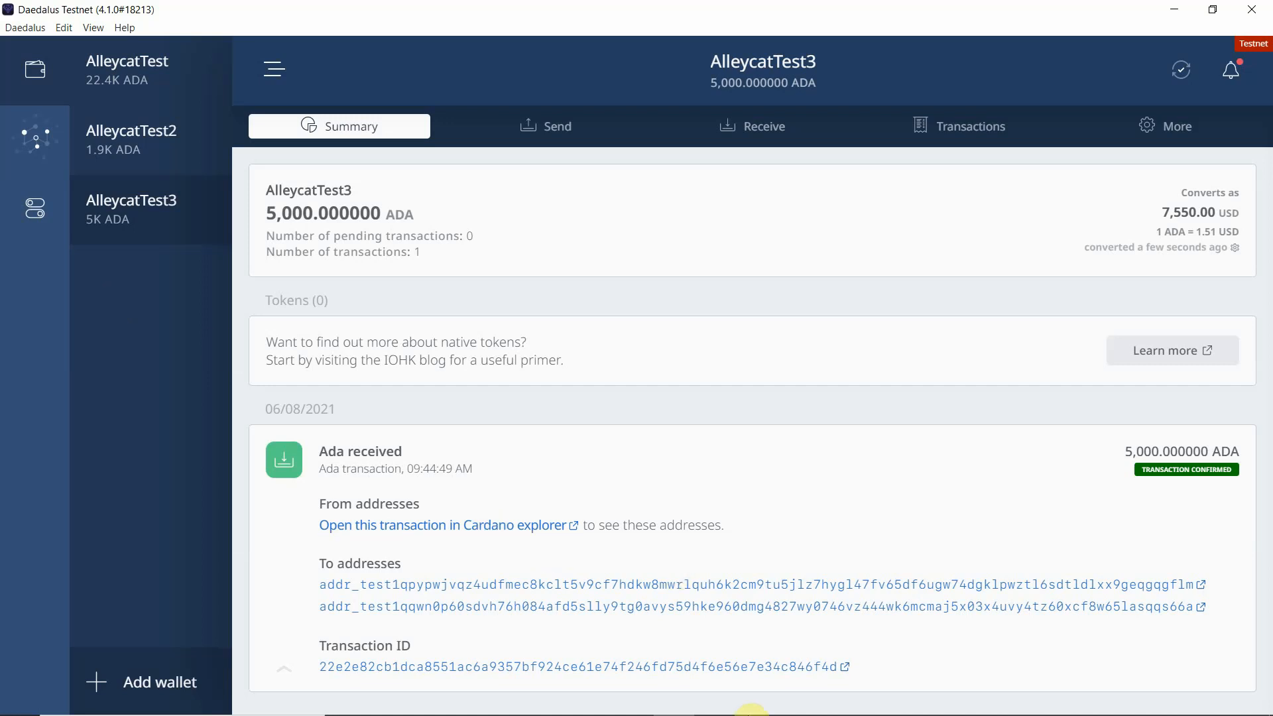
# Step: Switch to Adobe Acrobat Reader showing ledger.pdf
pyautogui.moveTo(789, 713)
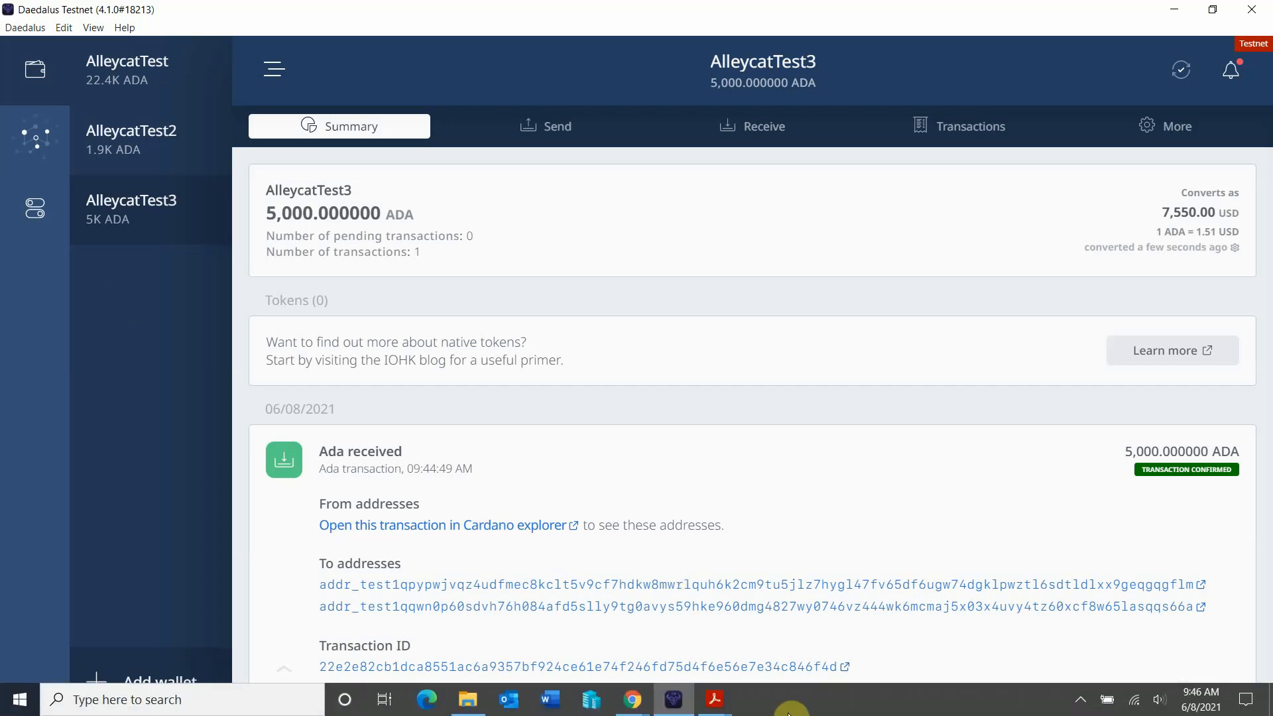
pyautogui.click(716, 701)
pyautogui.click(776, 663)
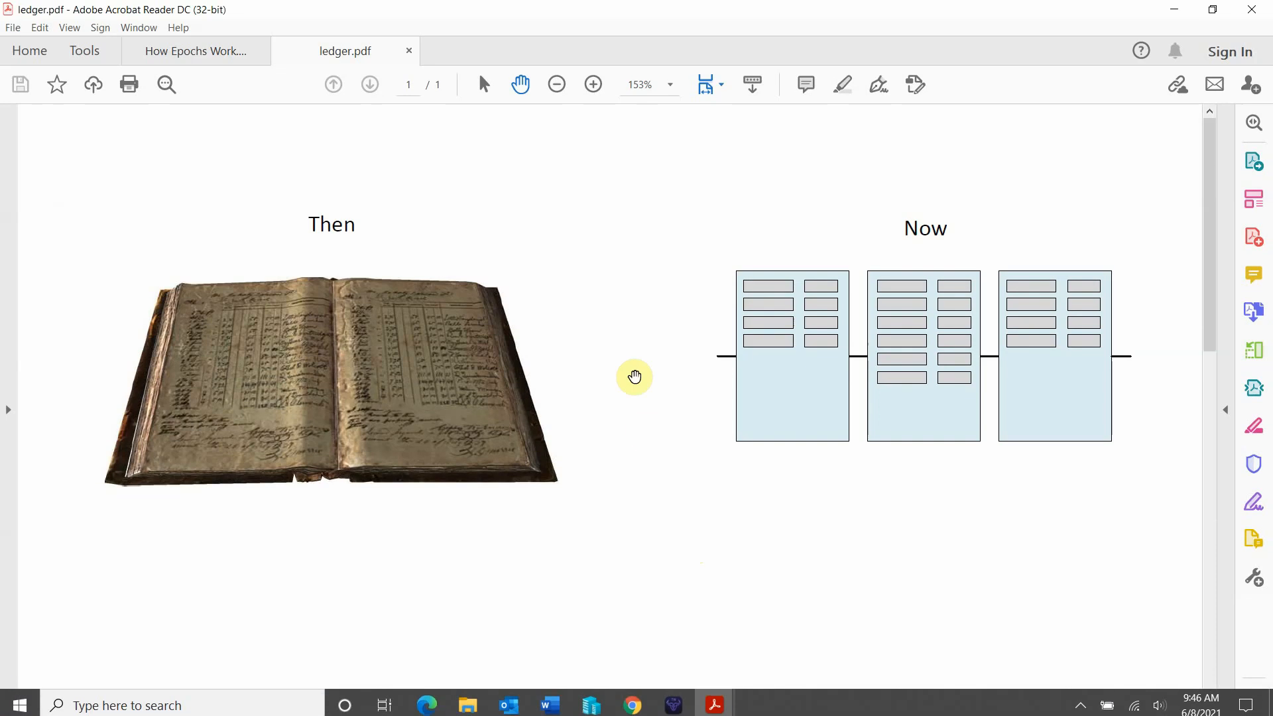
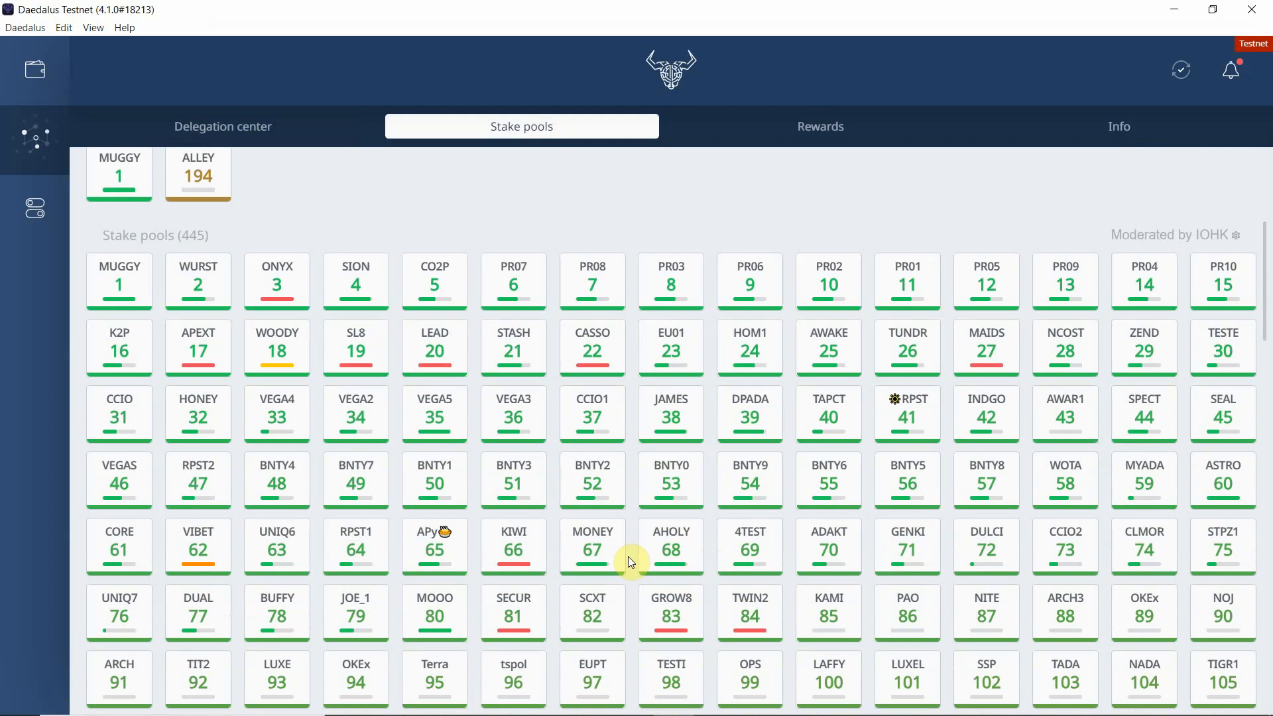
pyautogui.scroll(-20, 631, 562)
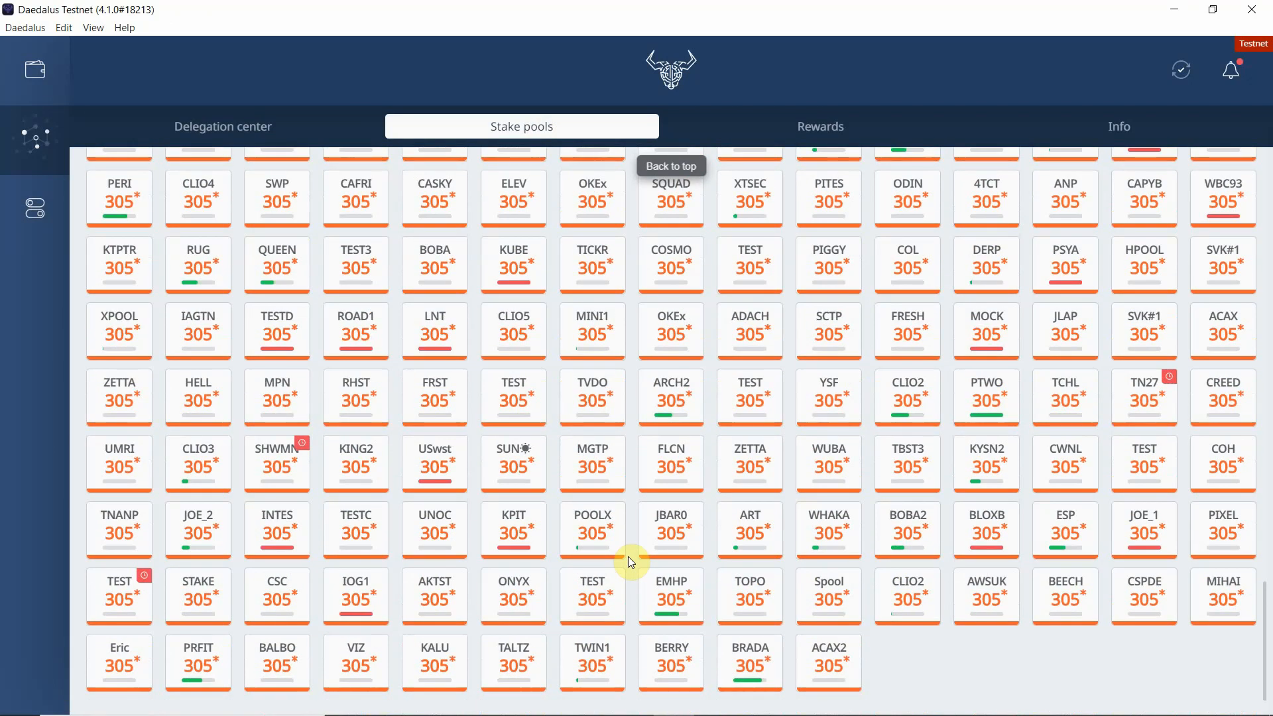
# Step: Browse the stake pool list and view the ALLEY pool's details
pyautogui.scroll(15, 629, 558)
pyautogui.scroll(12, 630, 560)
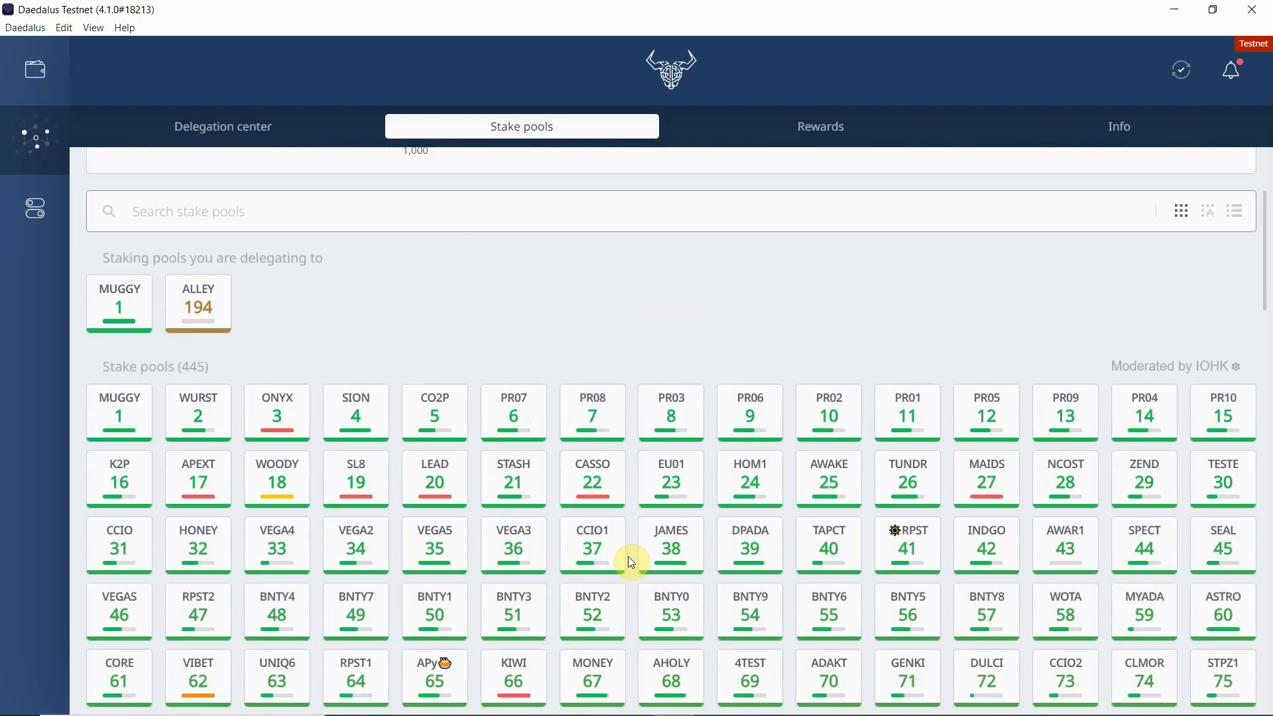
pyautogui.scroll(1, 629, 558)
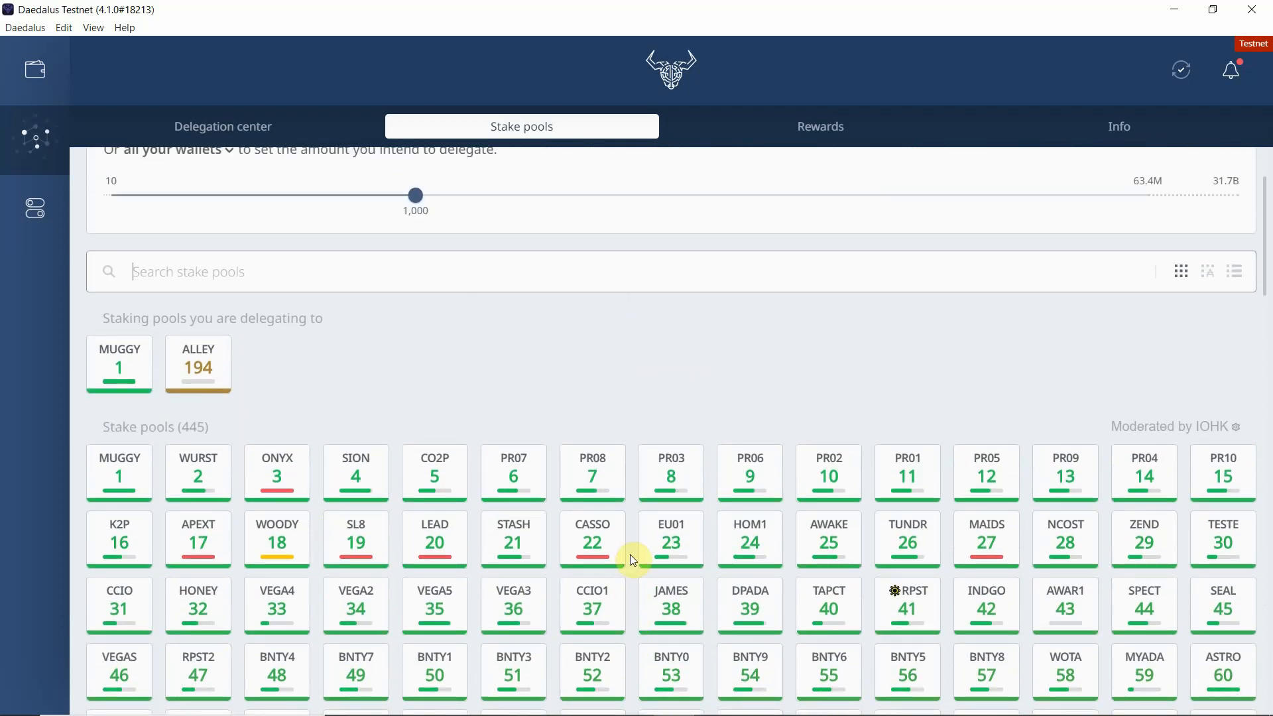
pyautogui.click(208, 369)
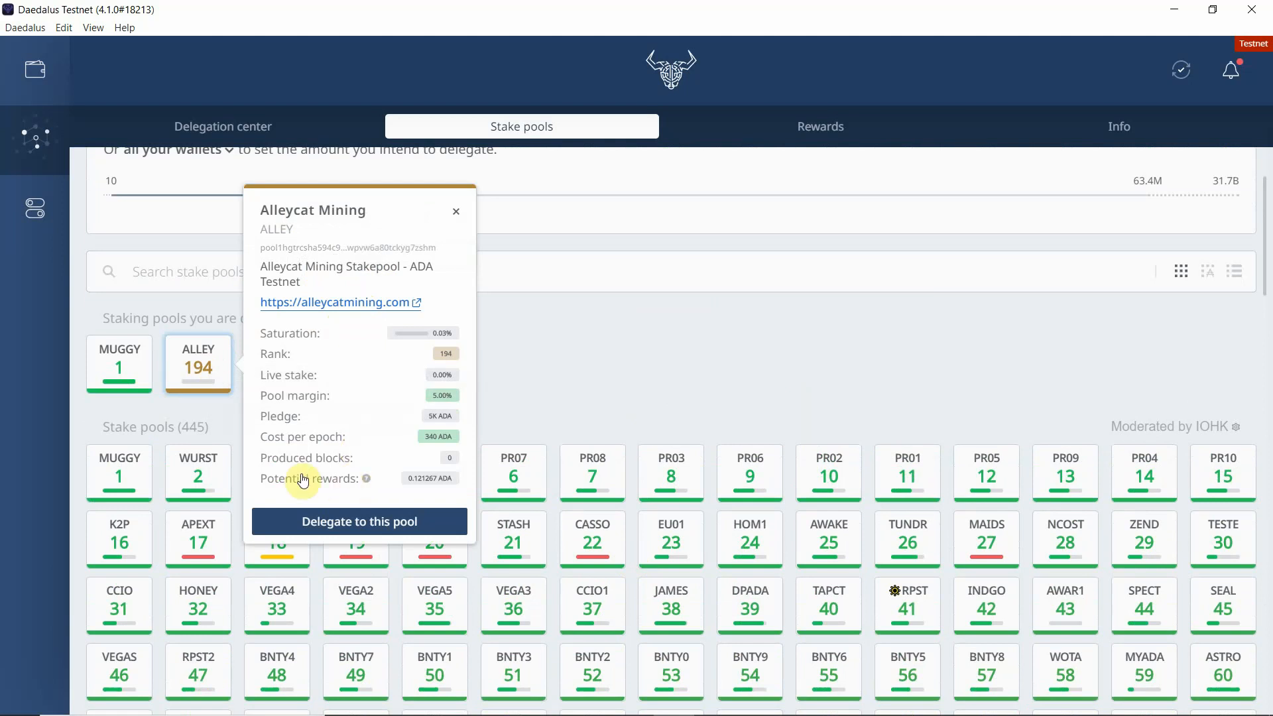
pyautogui.click(563, 387)
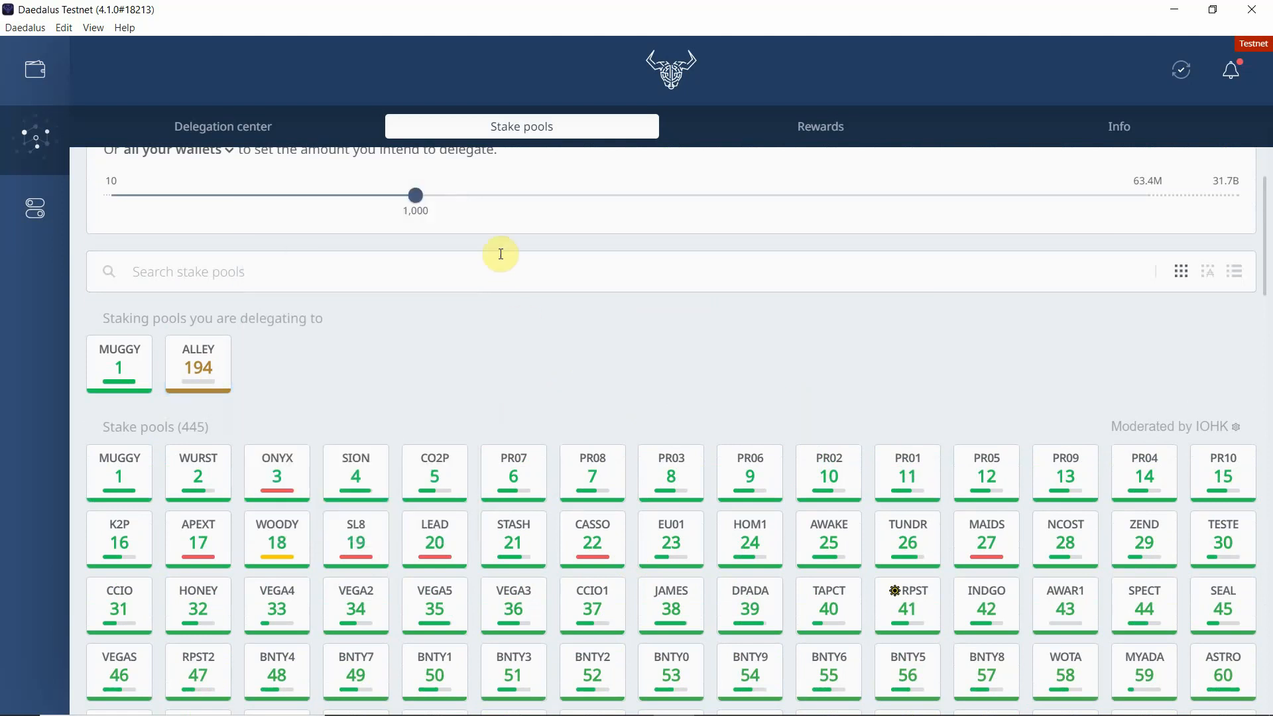
pyautogui.click(509, 287)
pyautogui.scroll(1, 534, 247)
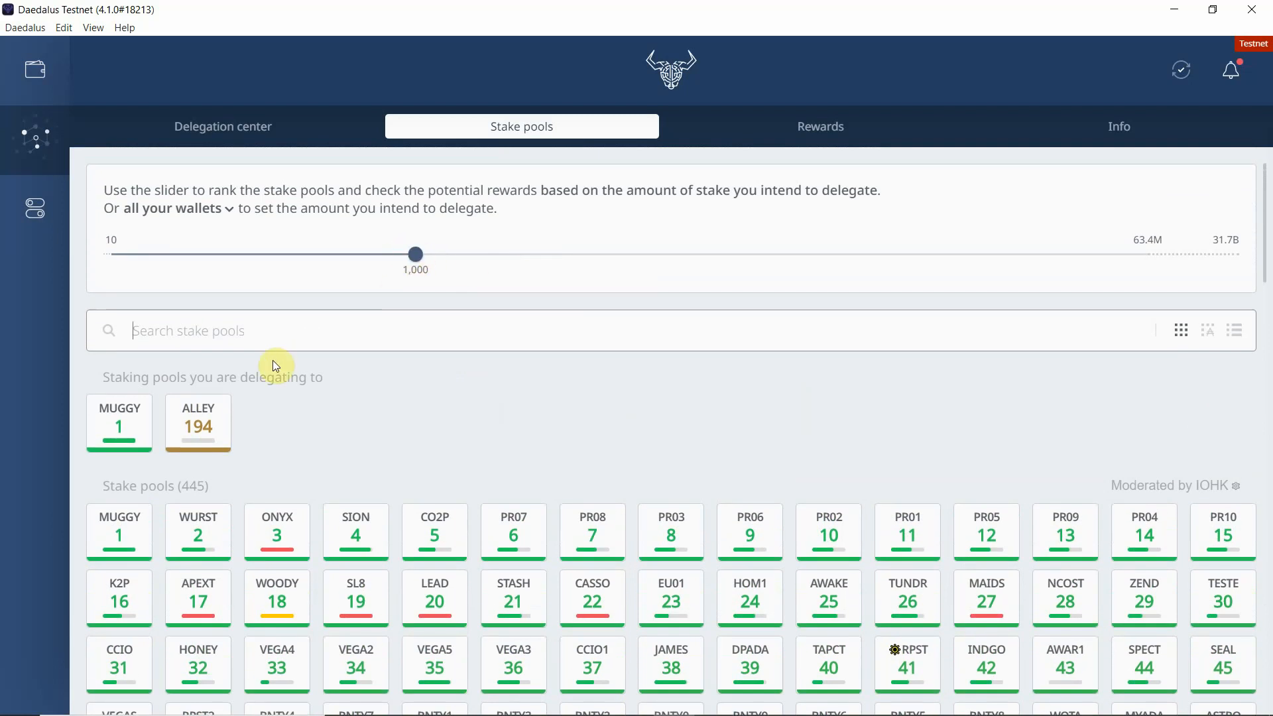
pyautogui.click(204, 428)
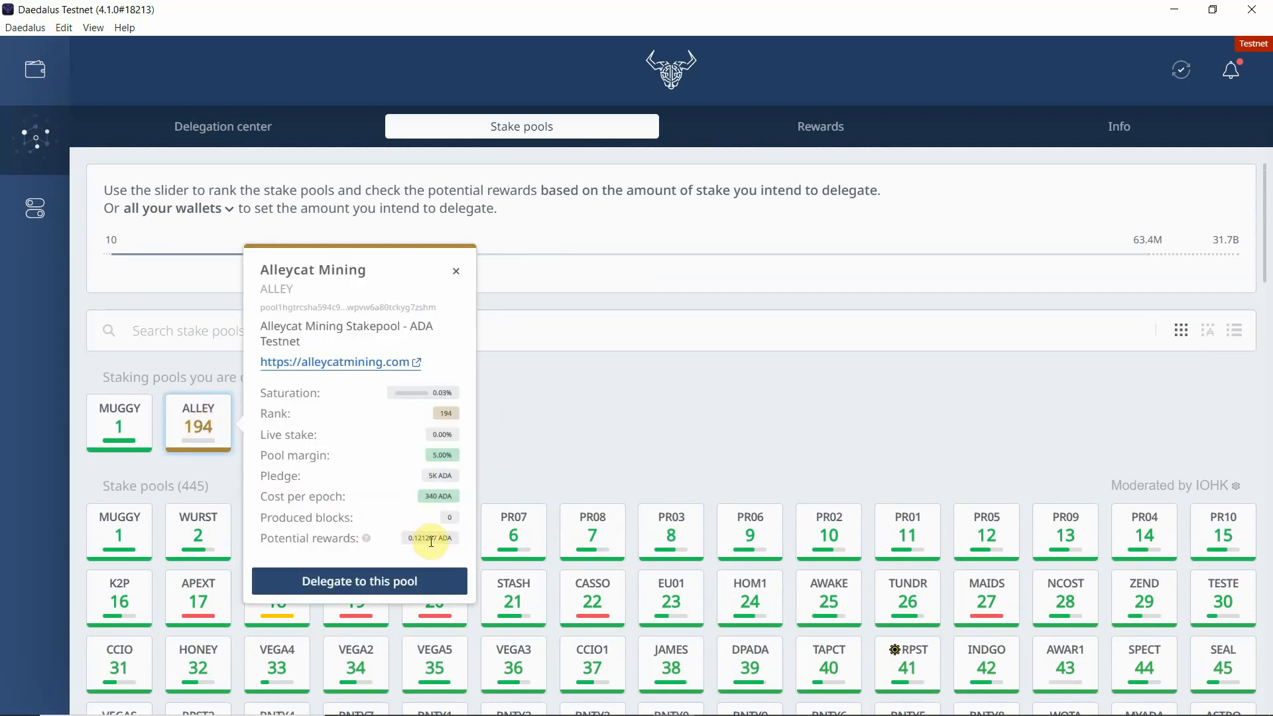
pyautogui.click(539, 442)
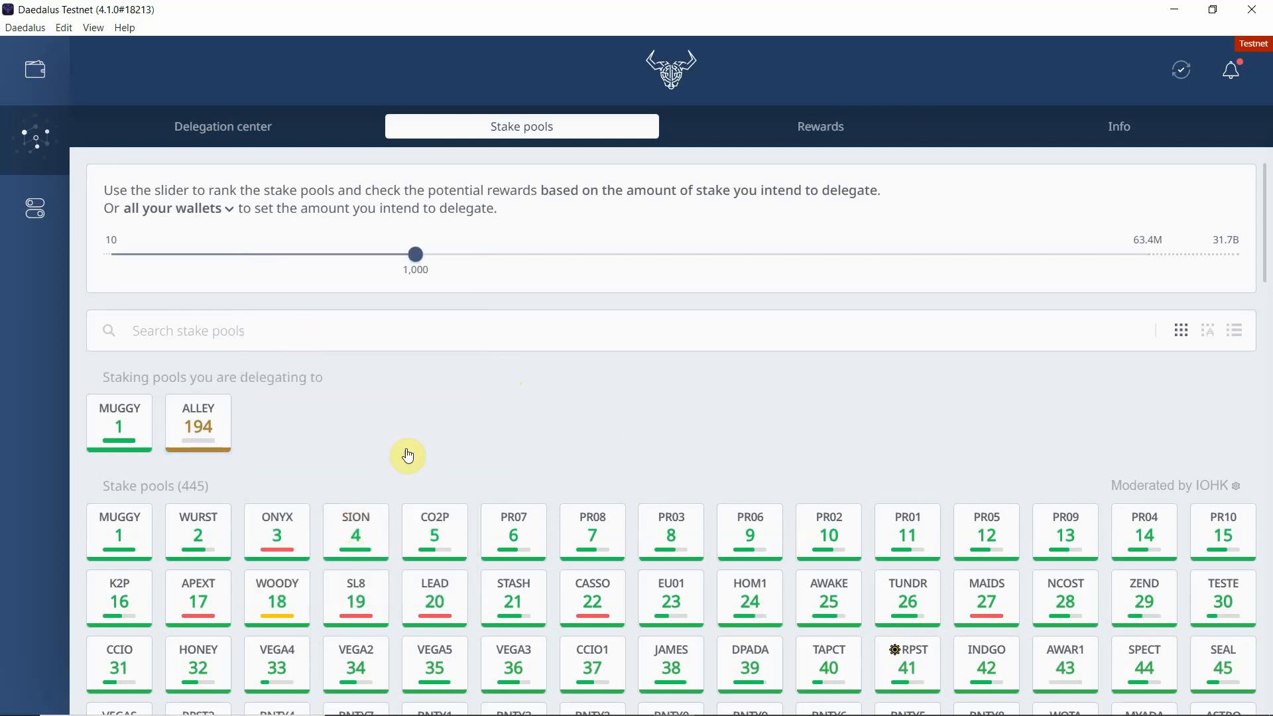
# Step: In the Delegation center, start delegating the AlleycatTest3 wallet and continue with it selected as the wallet
pyautogui.click(259, 144)
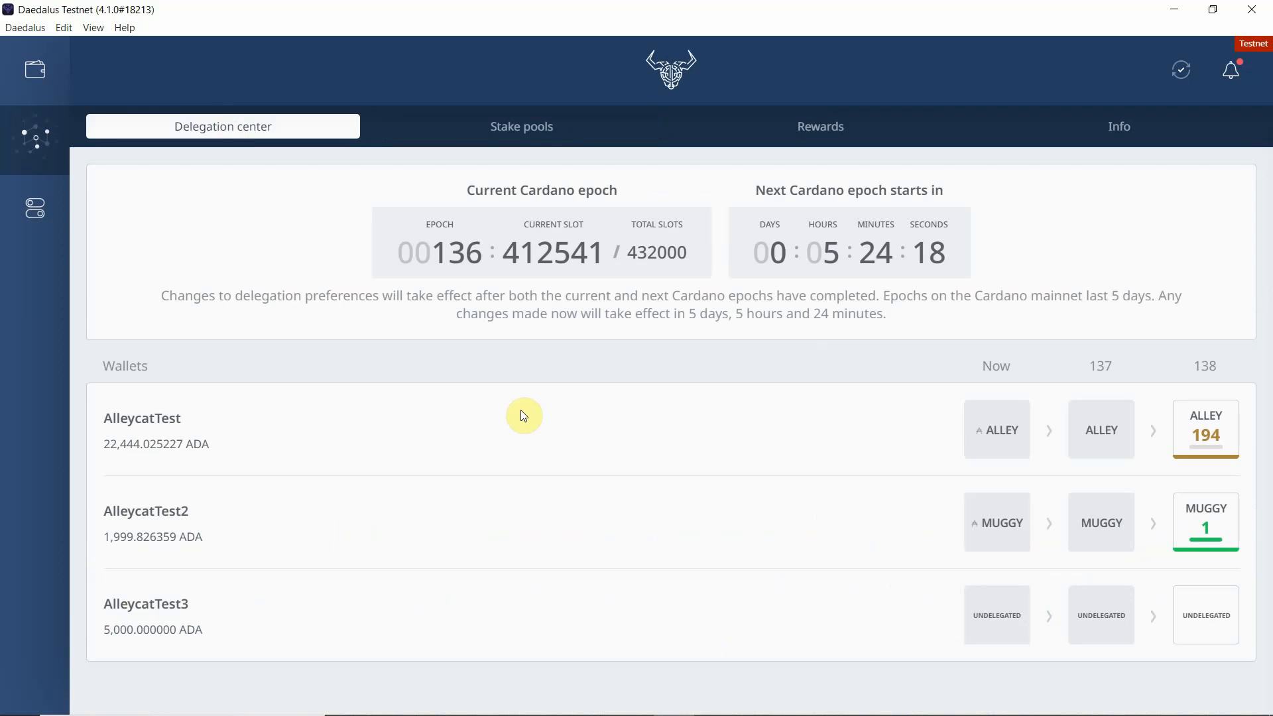
pyautogui.click(1208, 639)
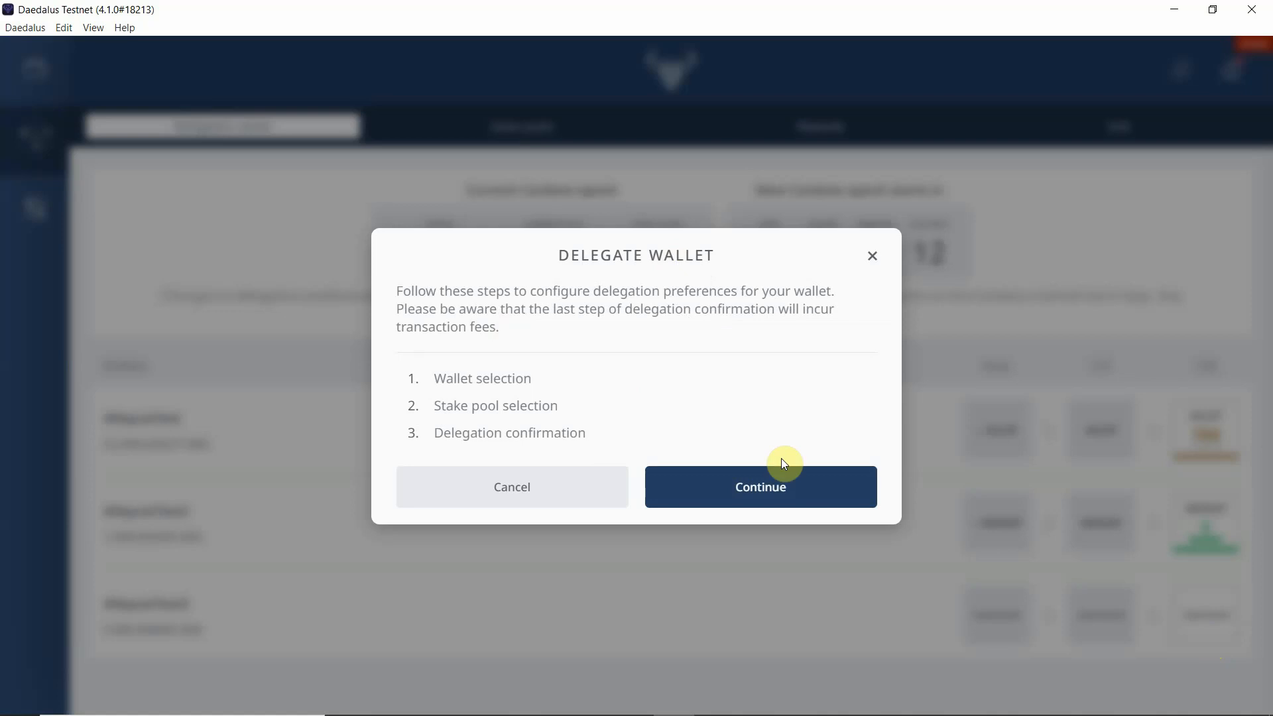
pyautogui.click(761, 492)
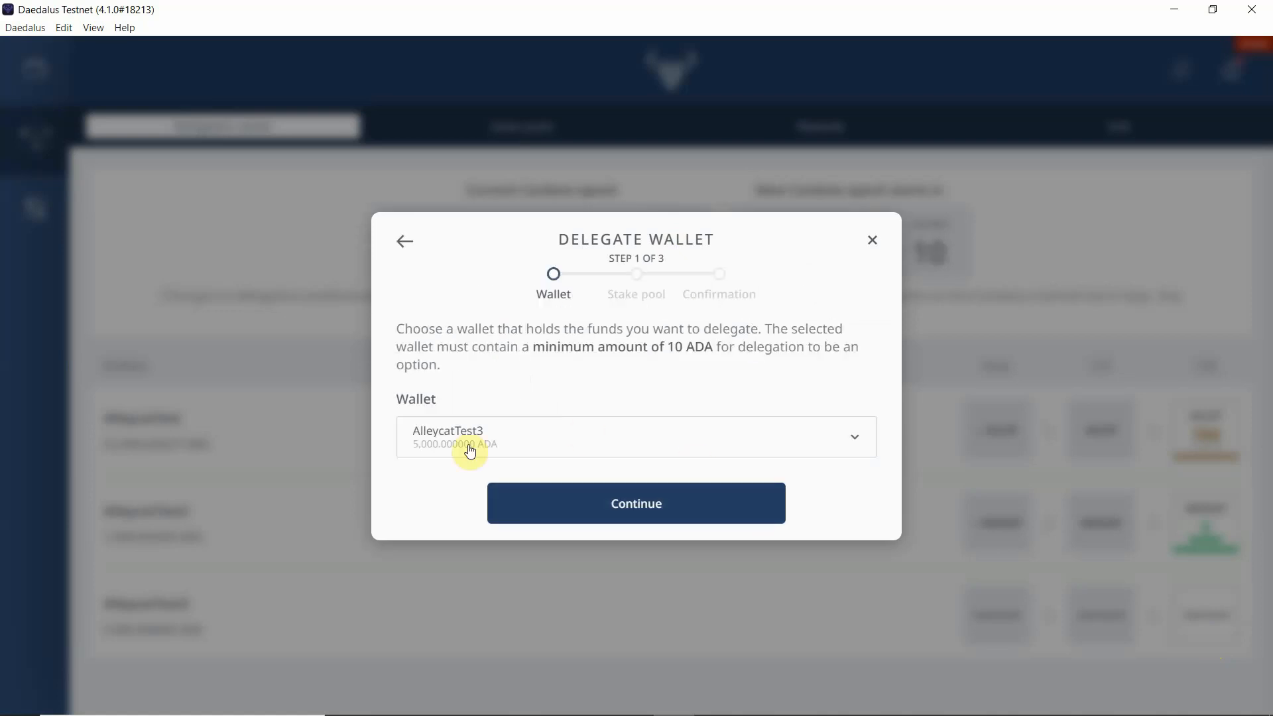
pyautogui.click(580, 439)
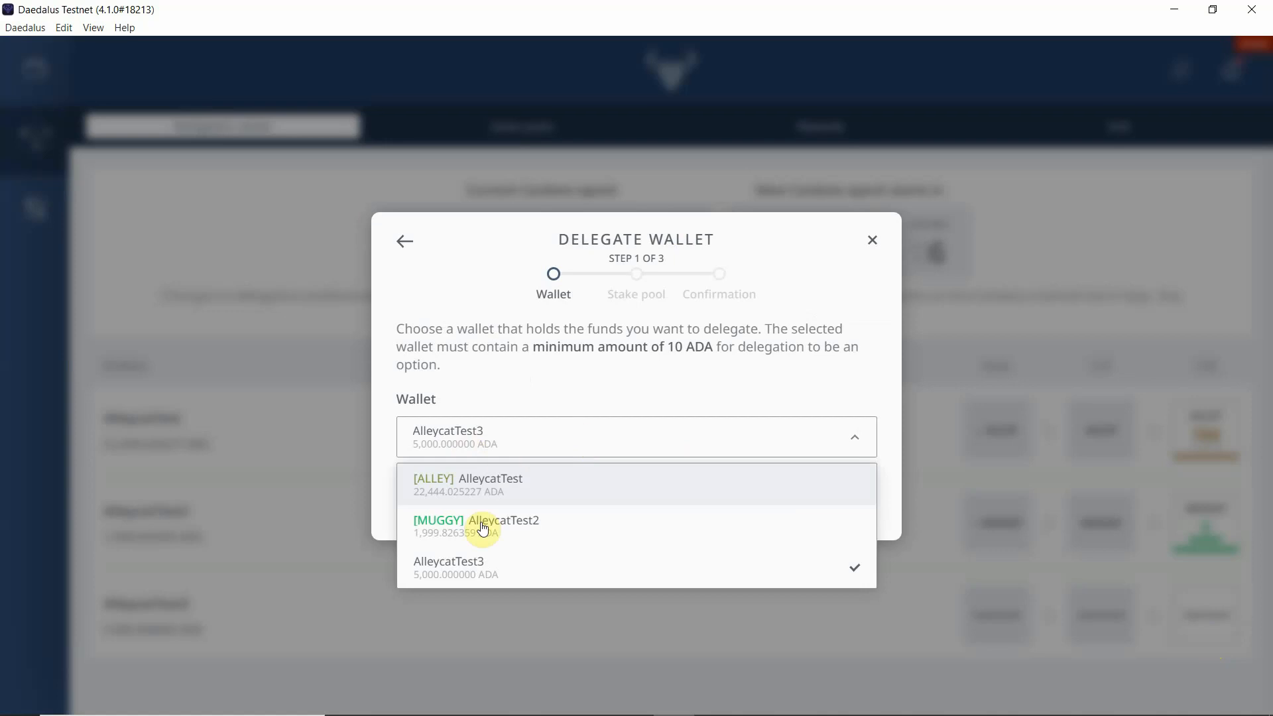
pyautogui.click(537, 441)
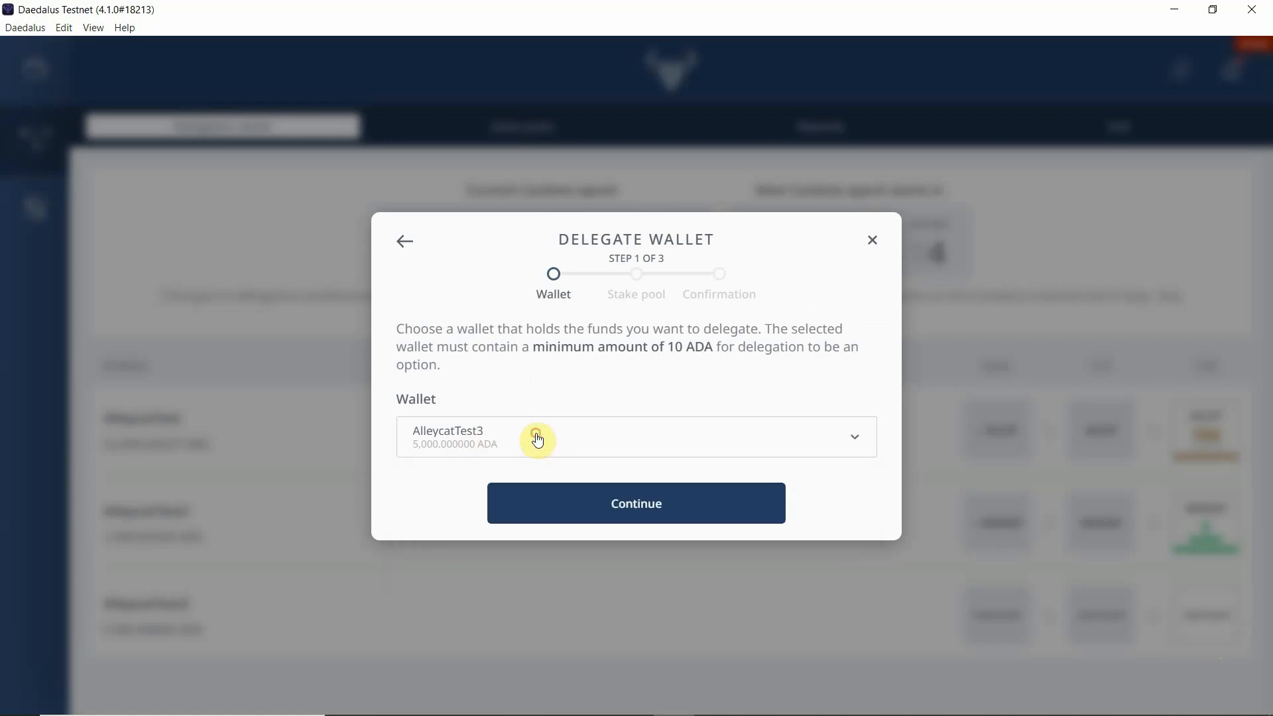
pyautogui.click(637, 506)
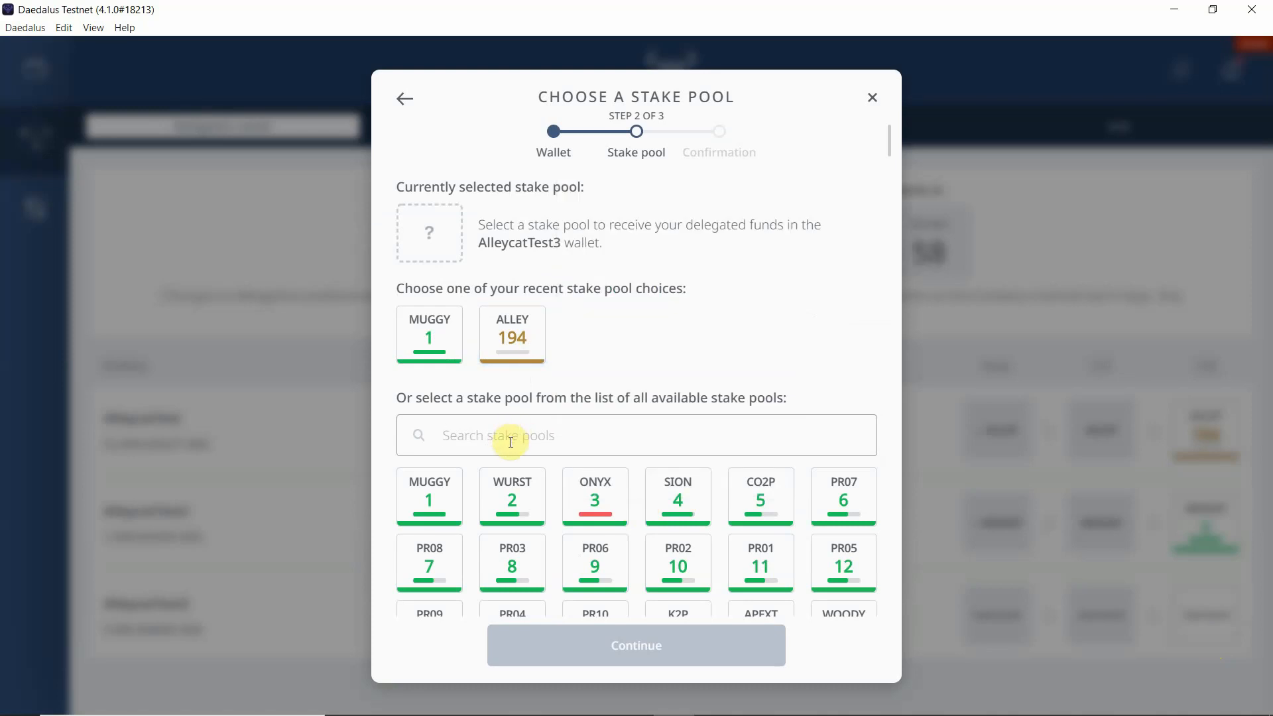
# Step: Search stake pools for "alley", select the ALLEY pool, and continue to confirmation
pyautogui.write('alley')
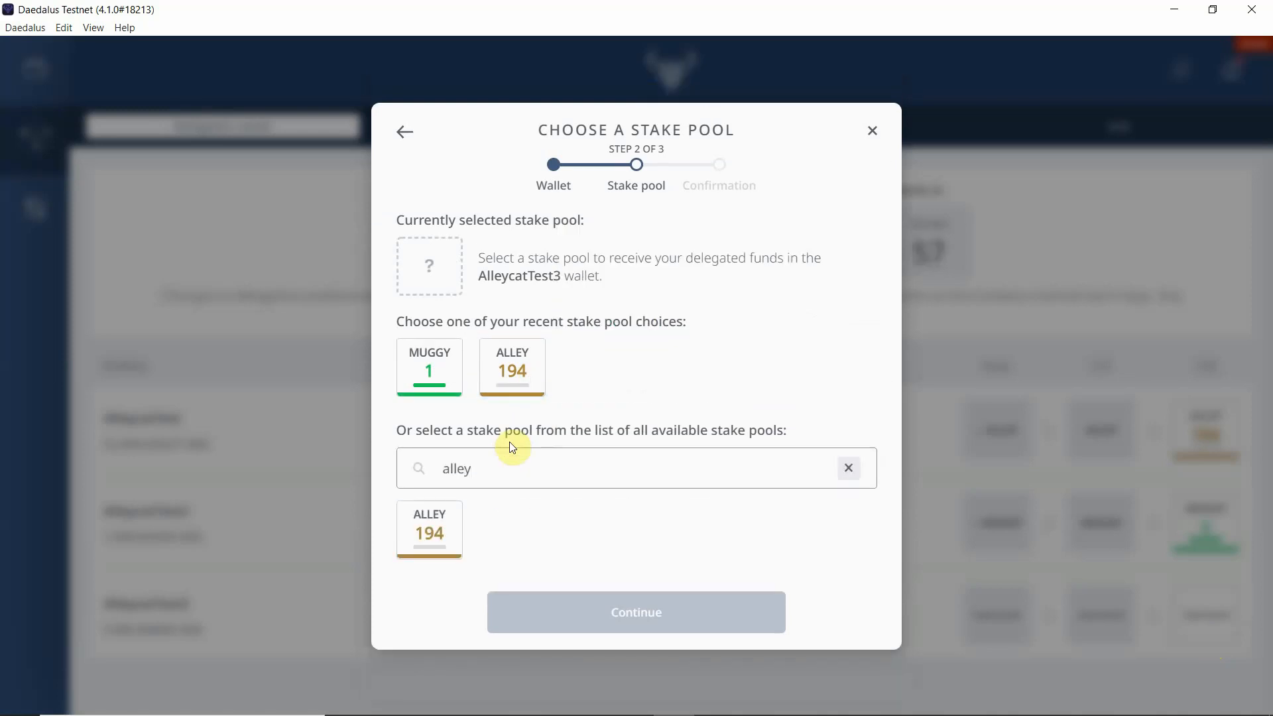
pyautogui.click(434, 530)
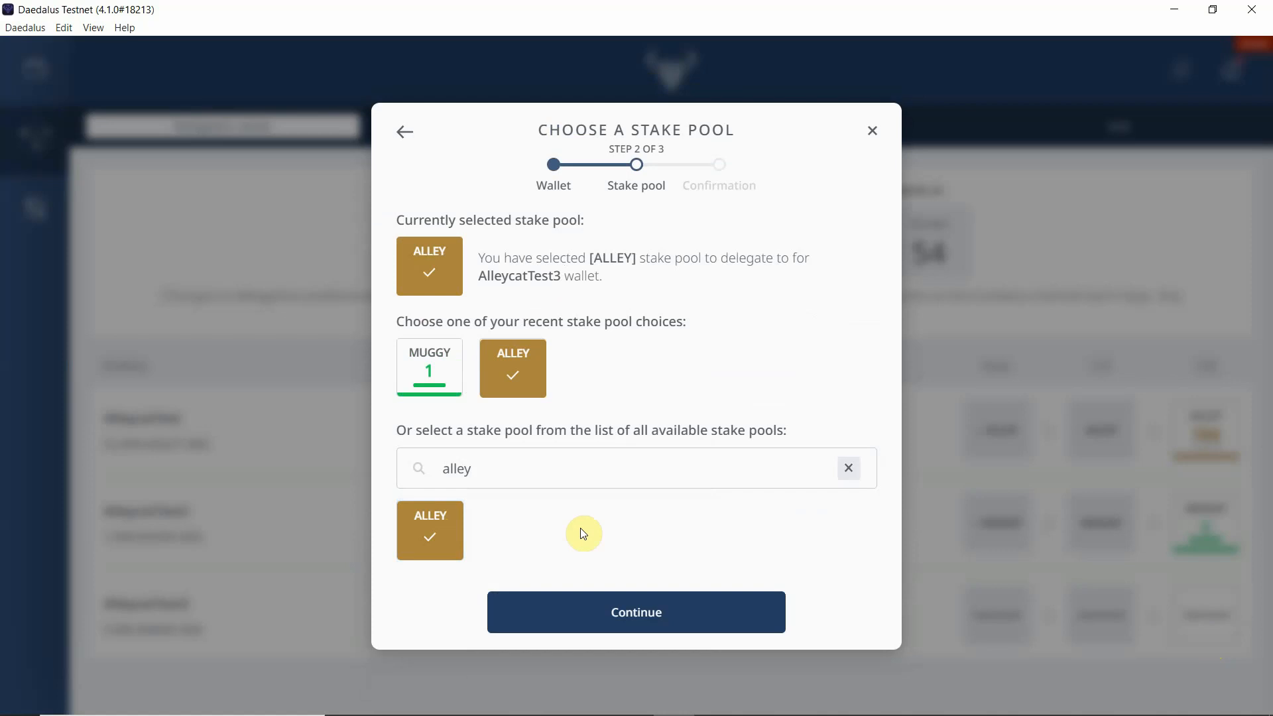
pyautogui.click(636, 616)
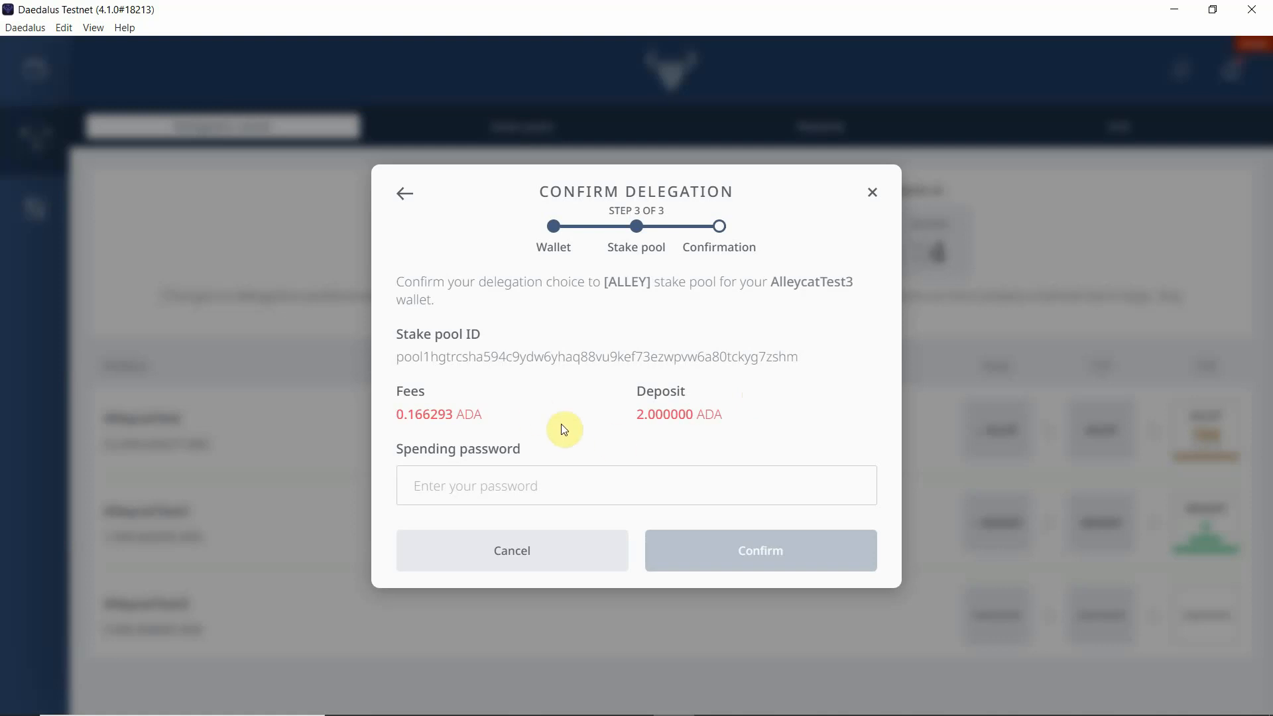
# Step: Enter the wallet's spending password, confirm the delegation, and close the confirmation dialog
pyautogui.click(531, 483)
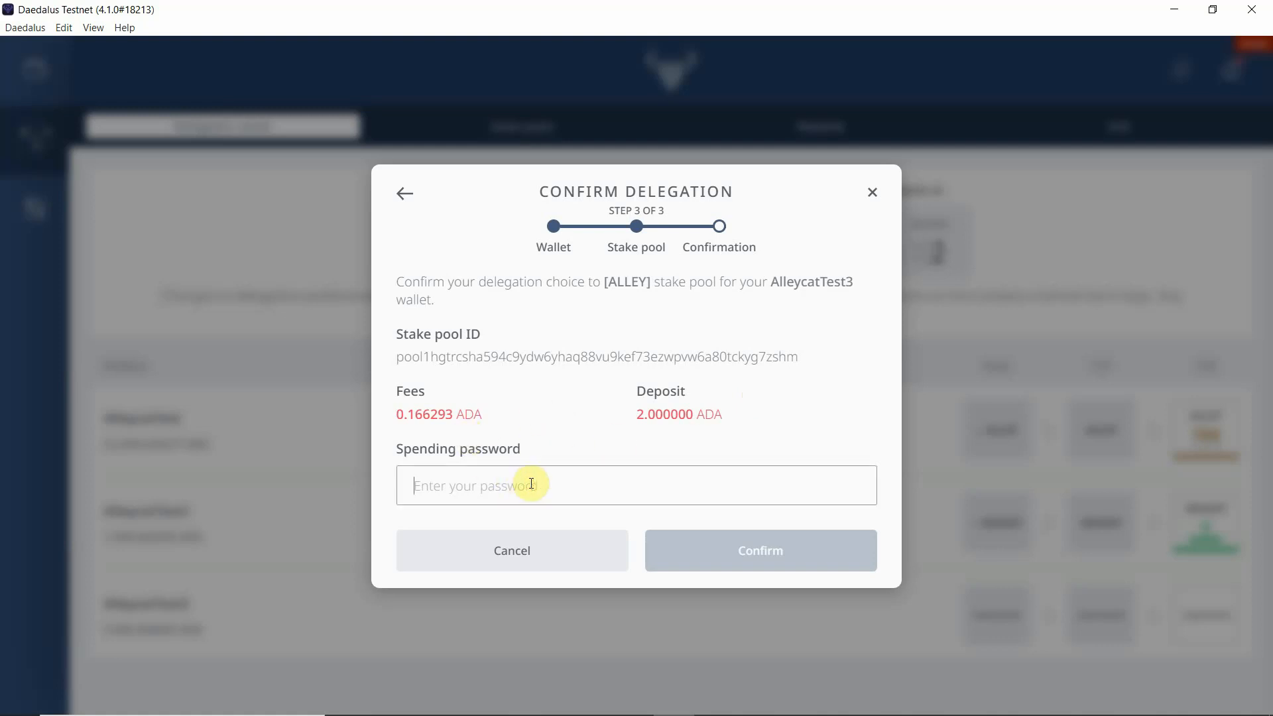
pyautogui.write('*********')
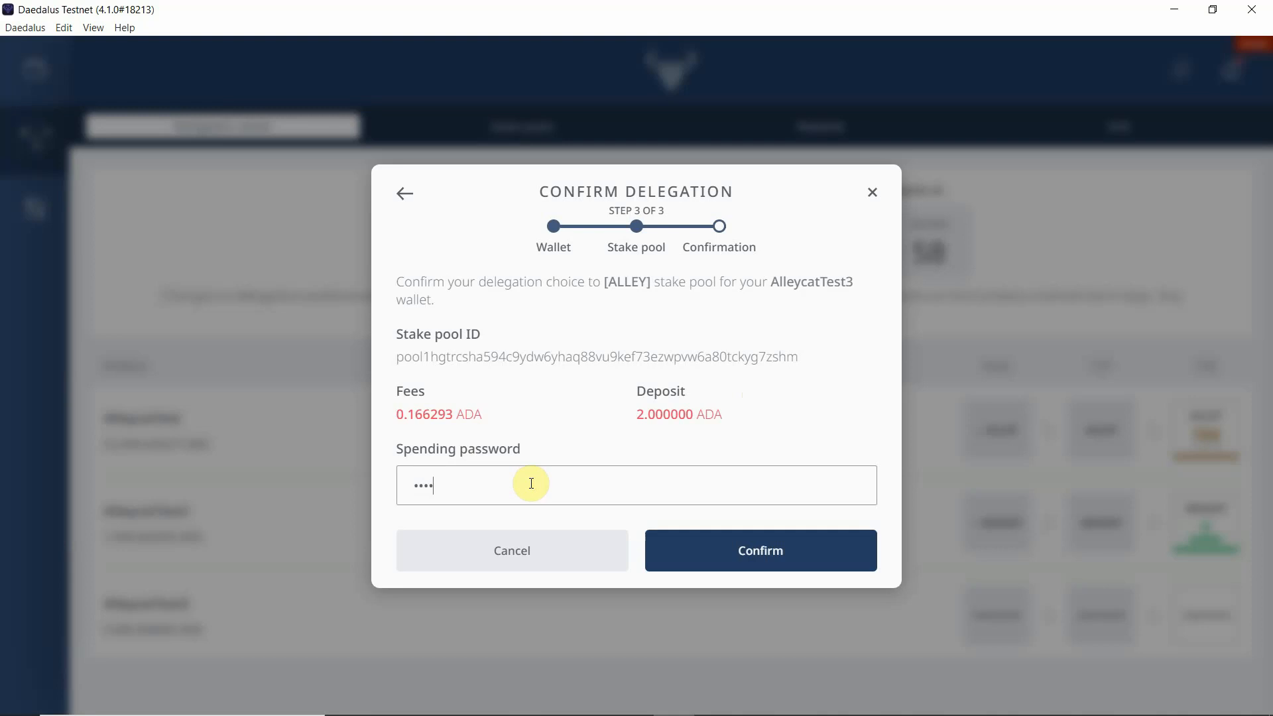
pyautogui.write('*****')
pyautogui.click(764, 552)
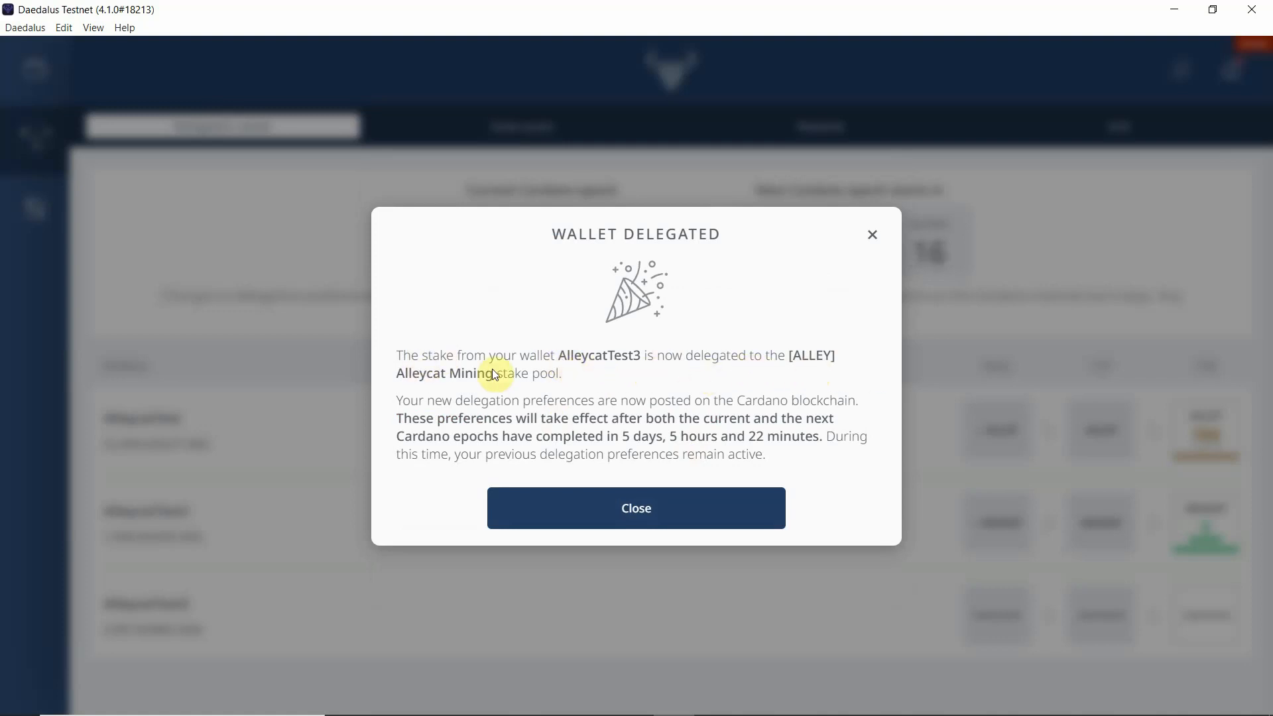
pyautogui.click(631, 506)
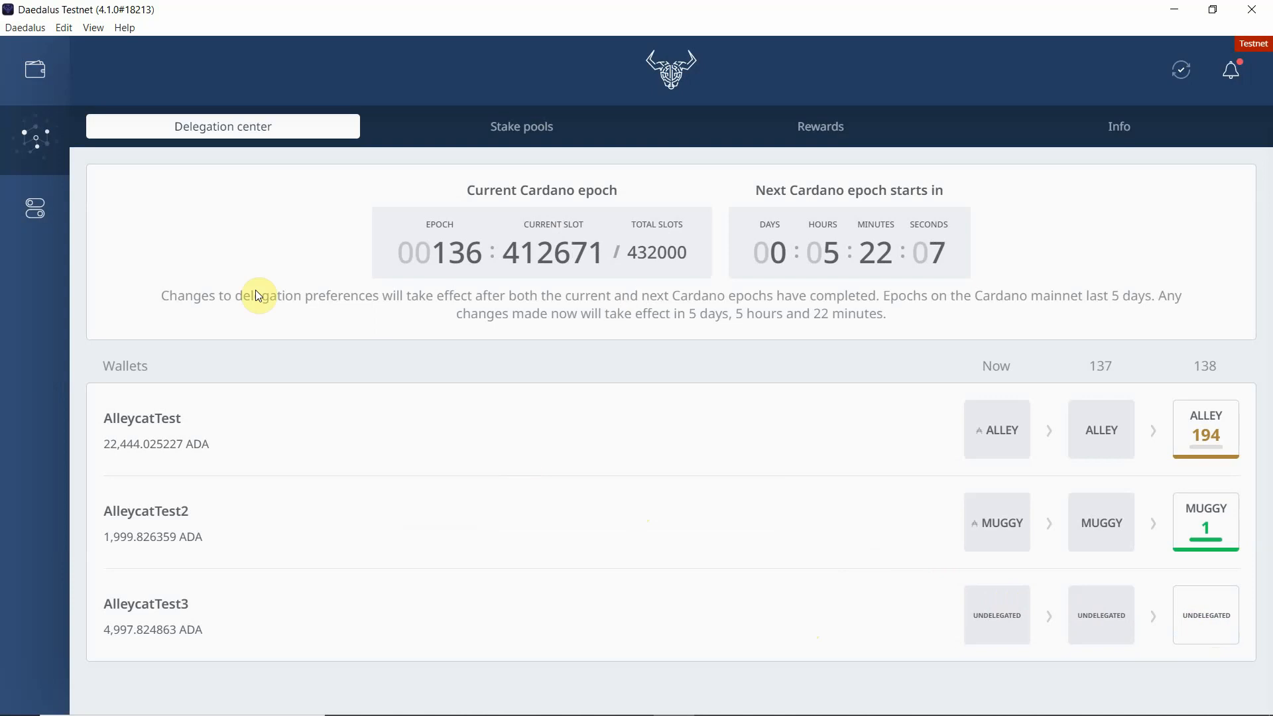
# Step: Return to the Delegation center and view the ALLEY pool details for the AlleycatTest3 wallet
pyautogui.click(37, 73)
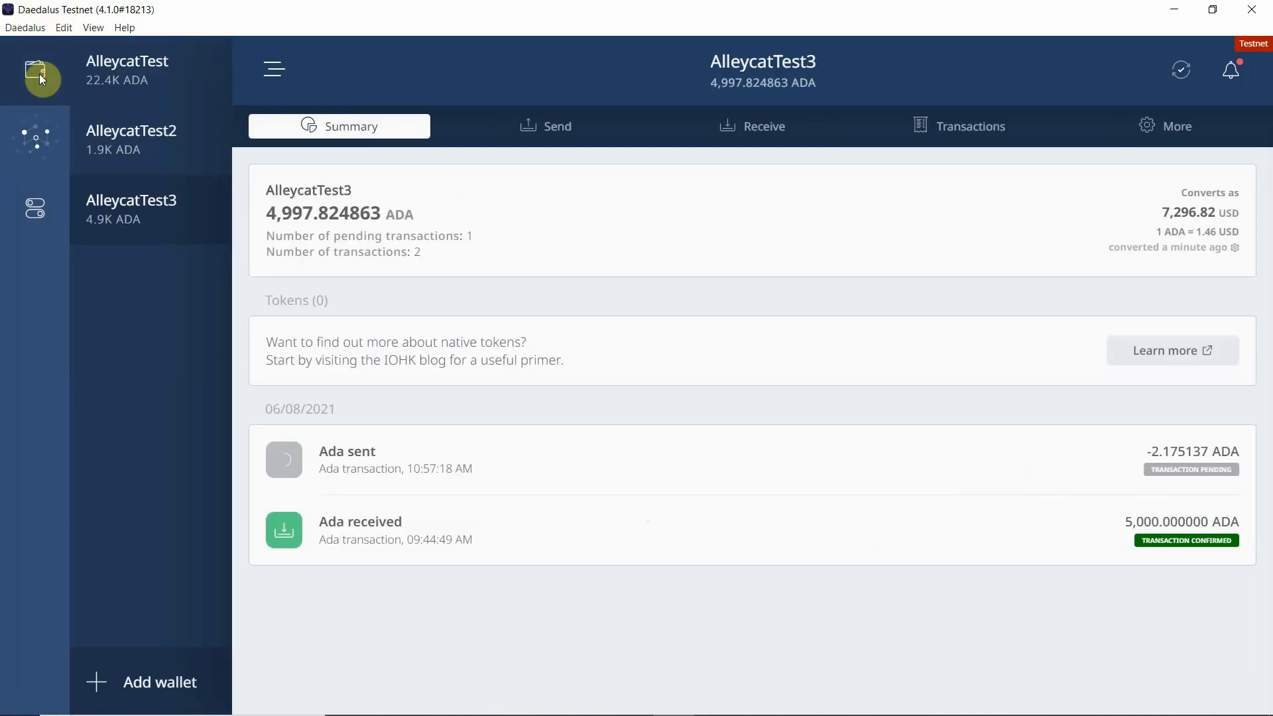
pyautogui.click(36, 136)
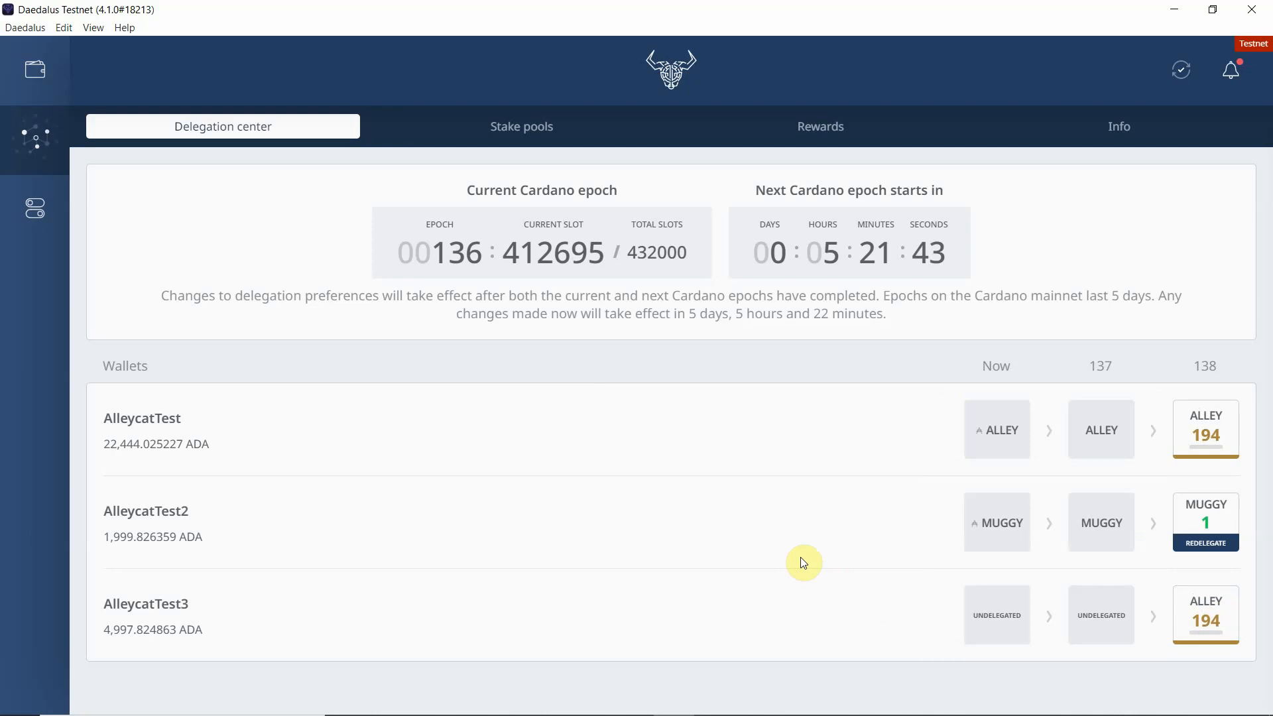
pyautogui.click(1198, 618)
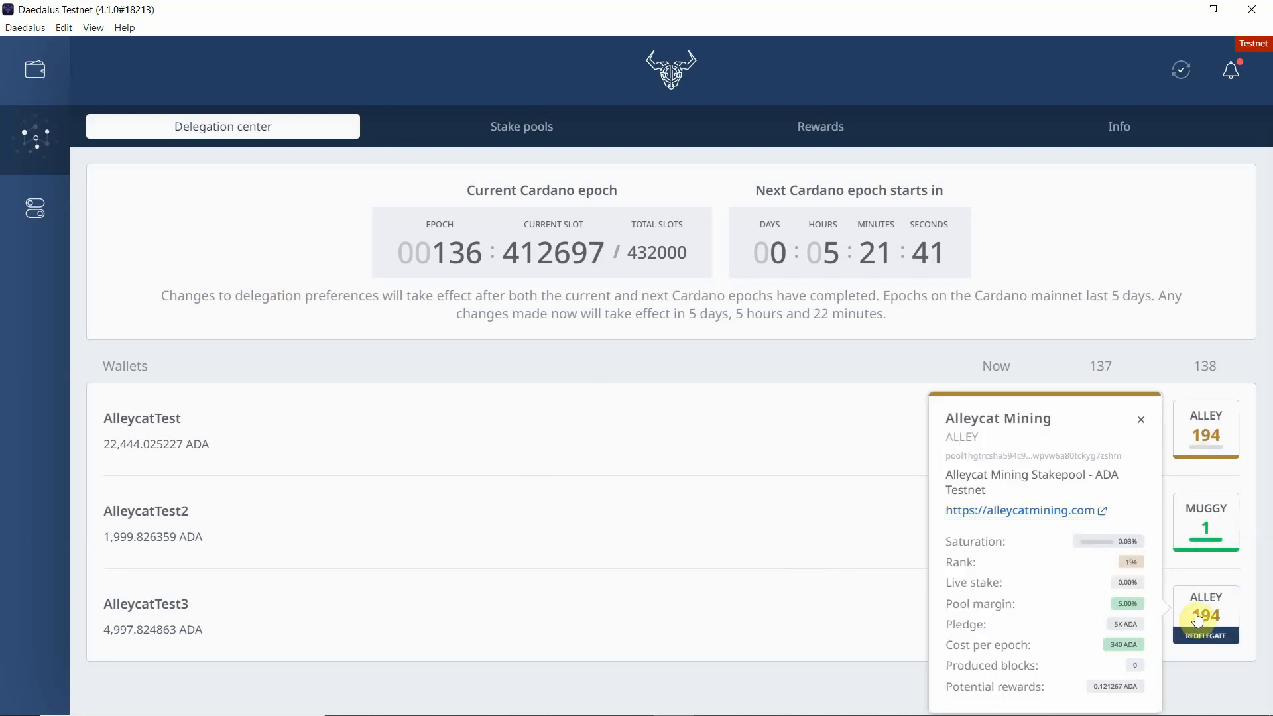
pyautogui.click(743, 577)
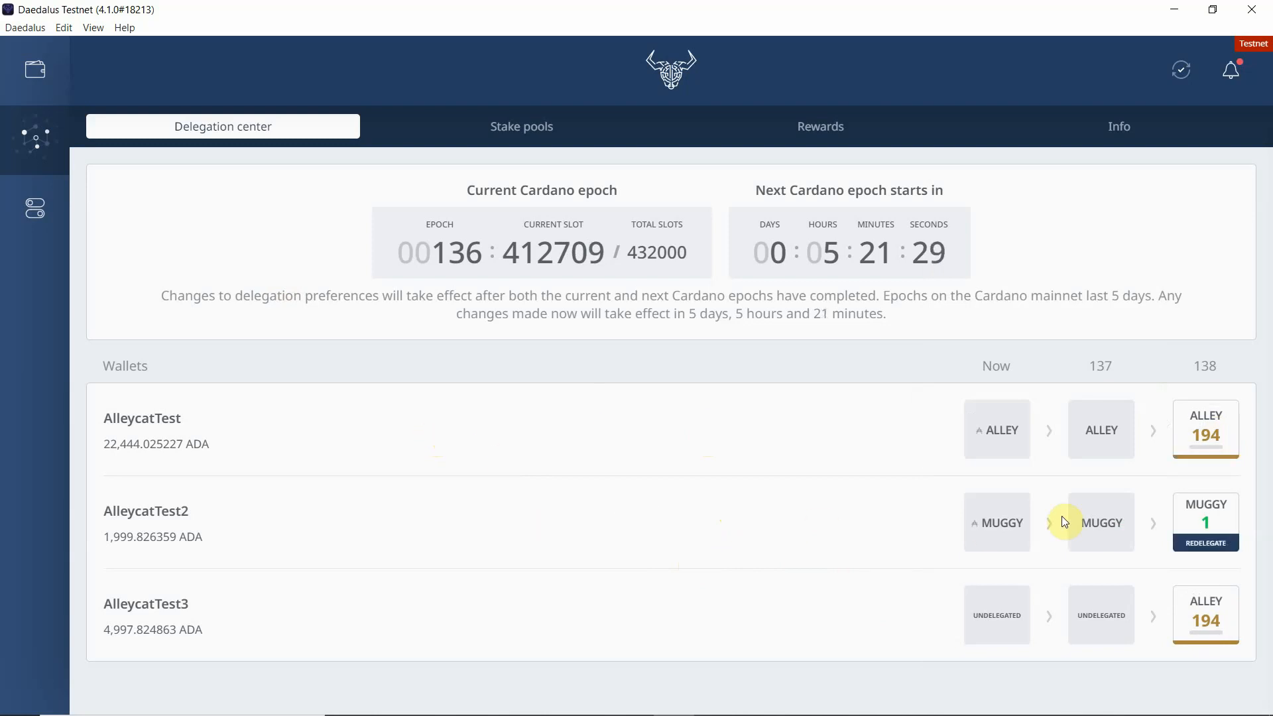
pyautogui.moveTo(1210, 524)
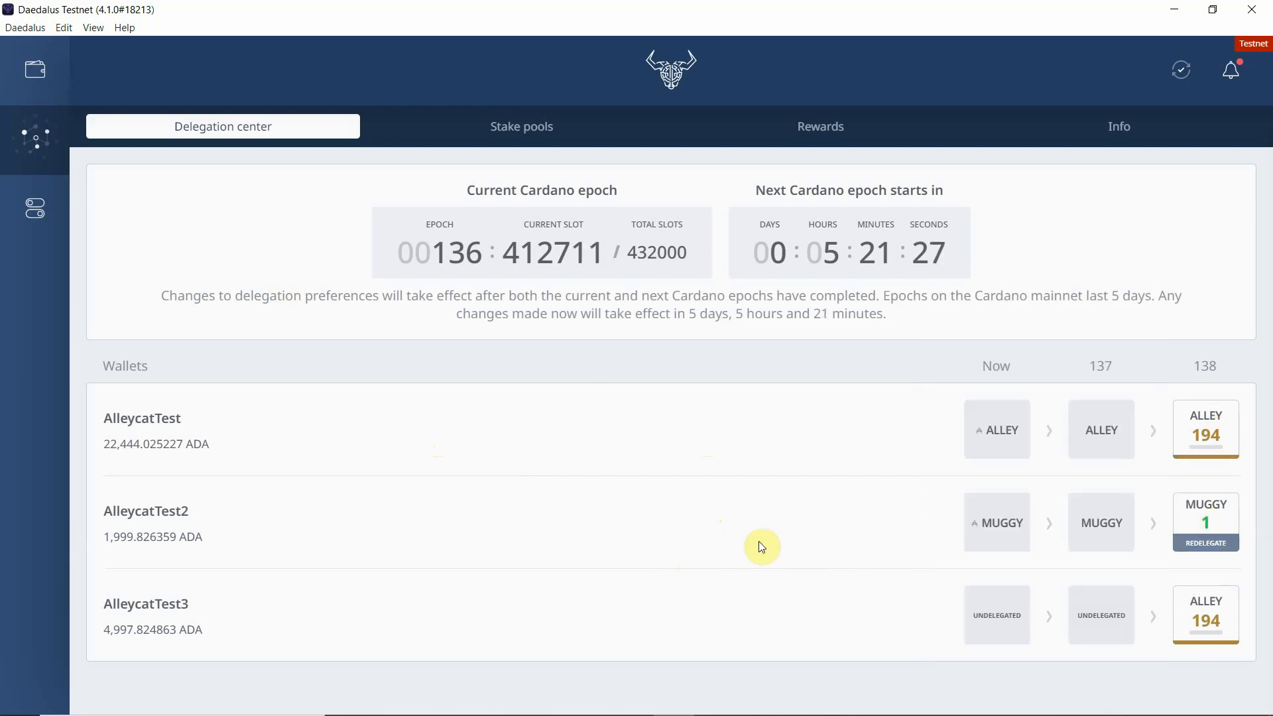